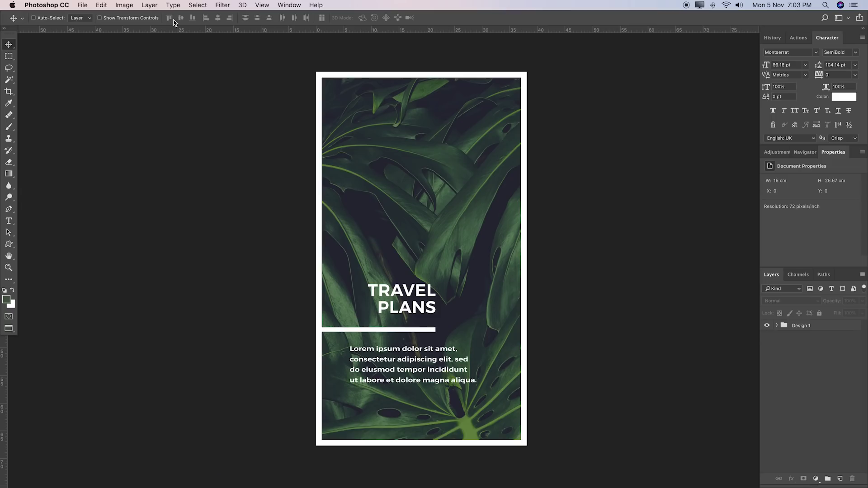
- Create a new white 1080 × 1920 px, 72 ppi portrait document without saving a preset
{"action": "left_click", "coordinate": [94, 4]}
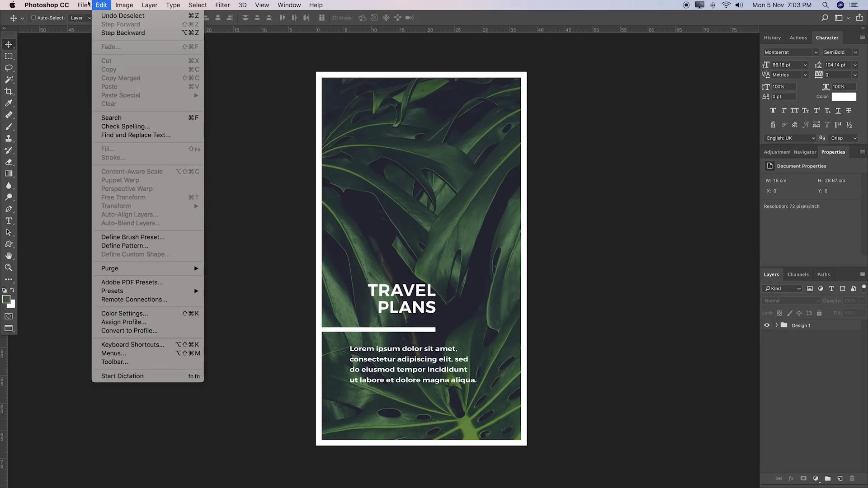
{"action": "left_click", "coordinate": [92, 16]}
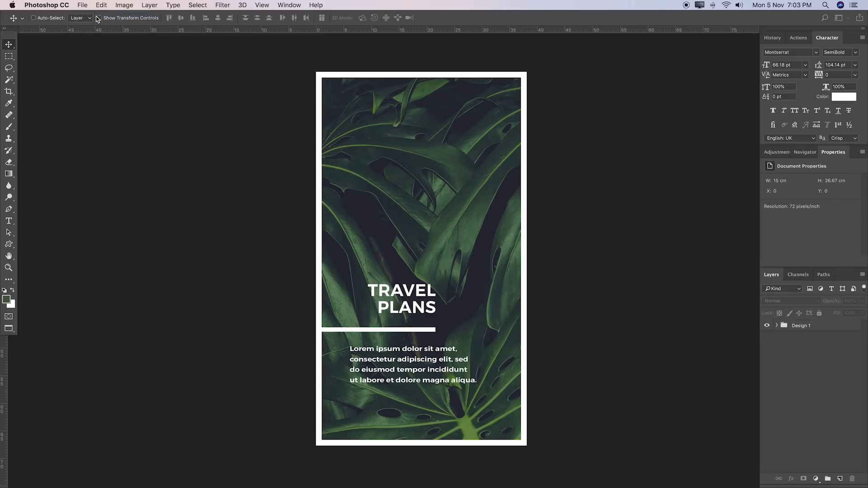
{"action": "left_click_drag", "start_coordinate": [373, 83], "coordinate": [371, 80]}
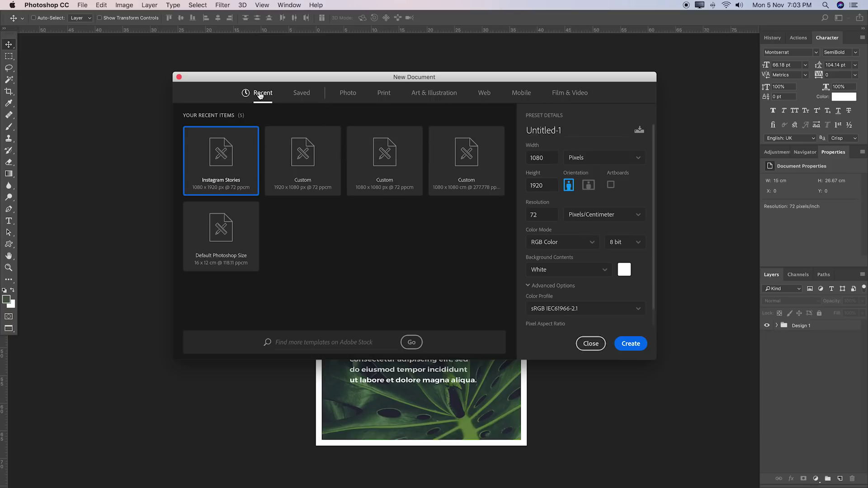
{"action": "double_click", "coordinate": [548, 158]}
{"action": "double_click", "coordinate": [548, 187]}
{"action": "double_click", "coordinate": [546, 217]}
{"action": "left_click", "coordinate": [301, 94]}
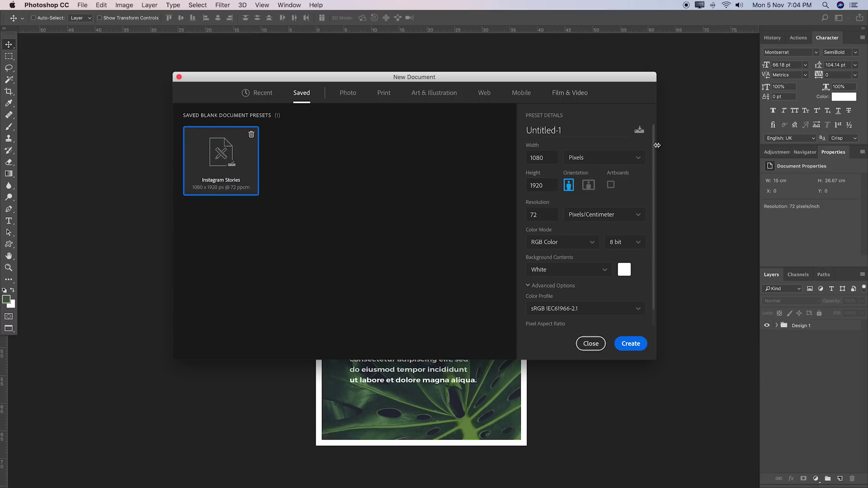
{"action": "left_click", "coordinate": [639, 129]}
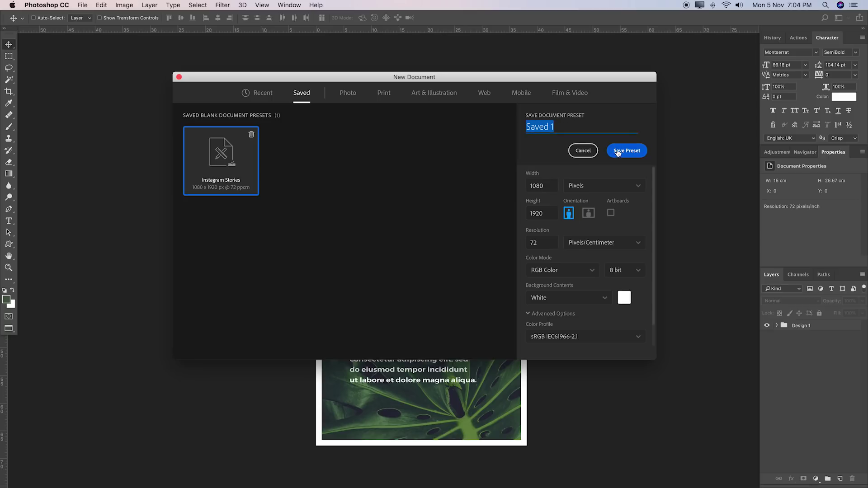
{"action": "left_click", "coordinate": [594, 153]}
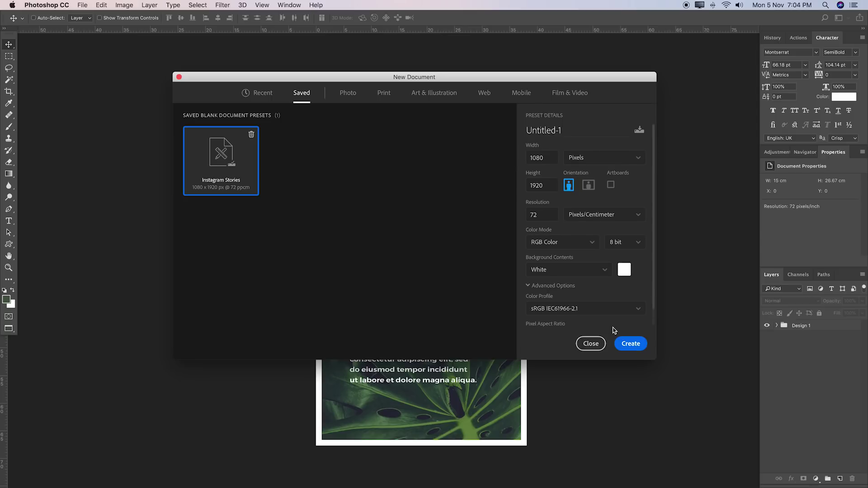
{"action": "left_click", "coordinate": [634, 344]}
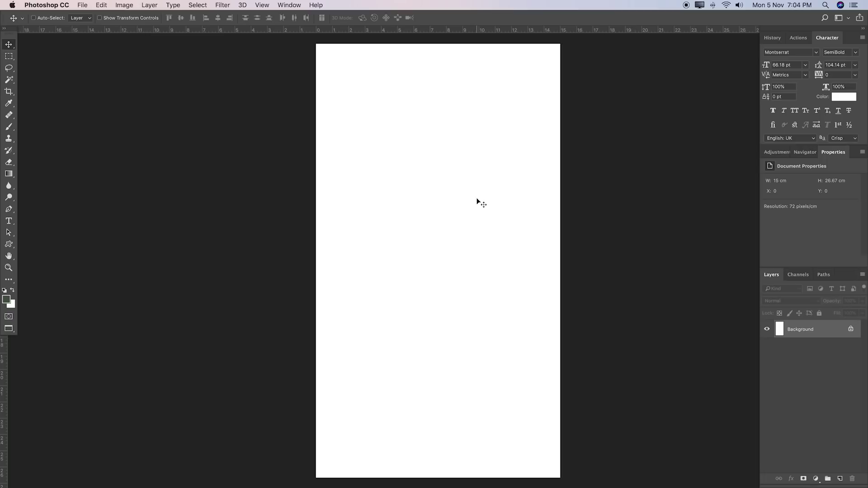
- Convert the locked Background into Layer 0 and fill it solid black
{"action": "key", "text": "z"}
{"action": "left_click_drag", "start_coordinate": [455, 186], "coordinate": [444, 188]}
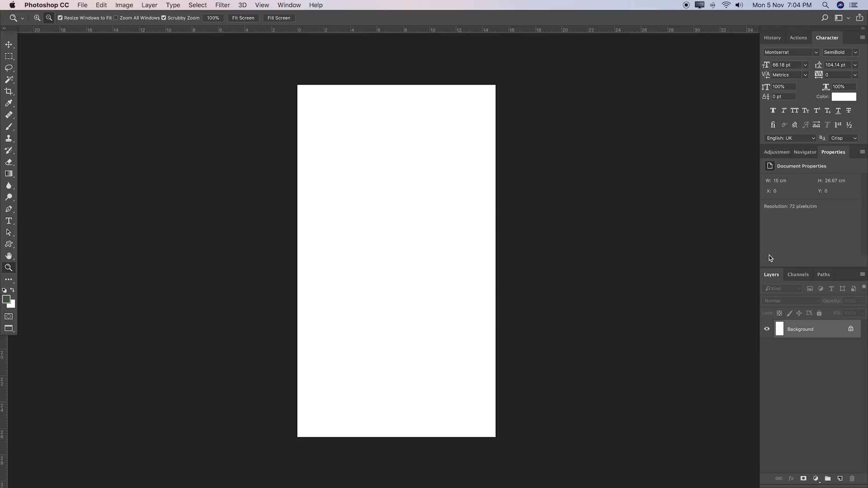
{"action": "double_click", "coordinate": [827, 330]}
{"action": "key", "text": "Return"}
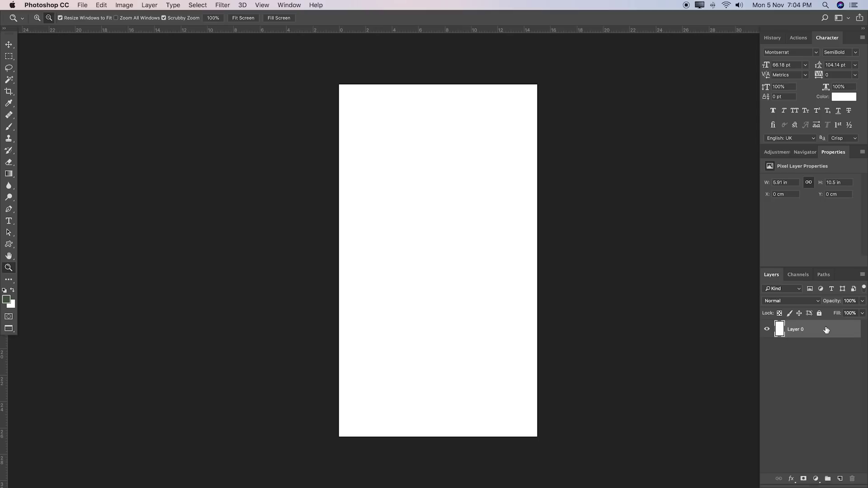
{"action": "key", "text": "alt+BackSpace"}
{"action": "left_click_drag", "start_coordinate": [667, 264], "coordinate": [597, 250]}
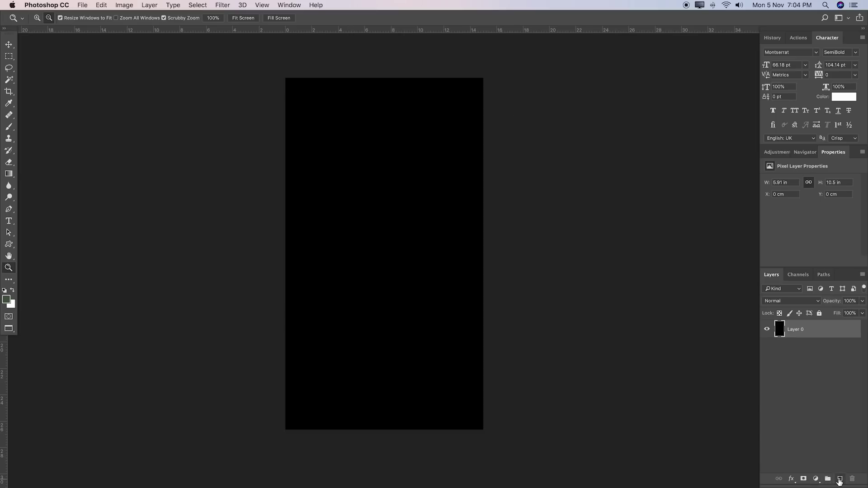
- Add a new empty layer and marquee-select the whole canvas
{"action": "left_click", "coordinate": [840, 481]}
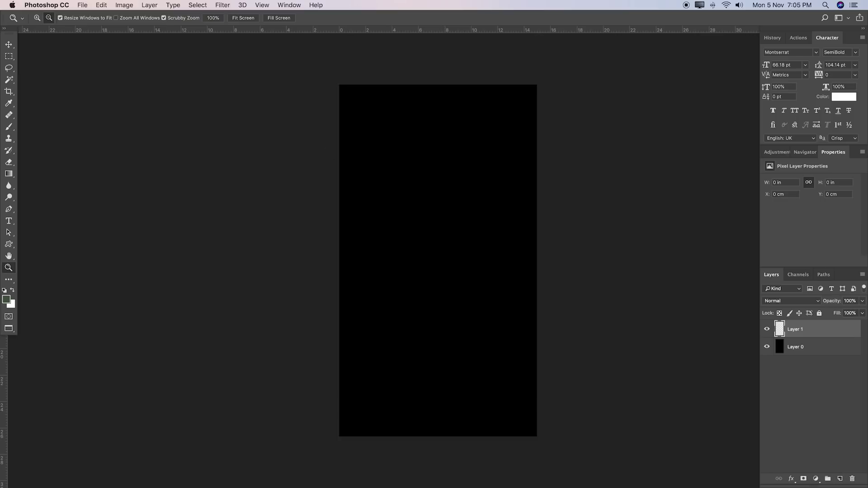
{"action": "left_click", "coordinate": [9, 56]}
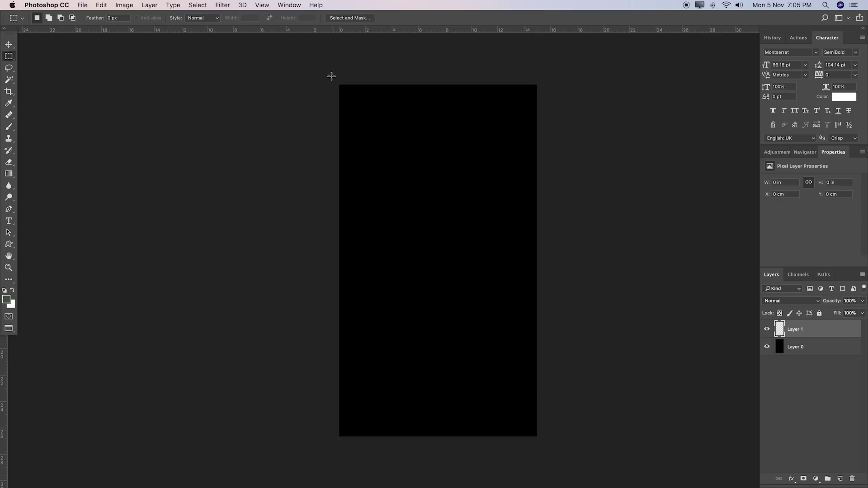
{"action": "left_click_drag", "start_coordinate": [332, 75], "coordinate": [549, 439]}
- Fill the selection with colour 475944 and deselect
{"action": "right_click", "coordinate": [471, 194]}
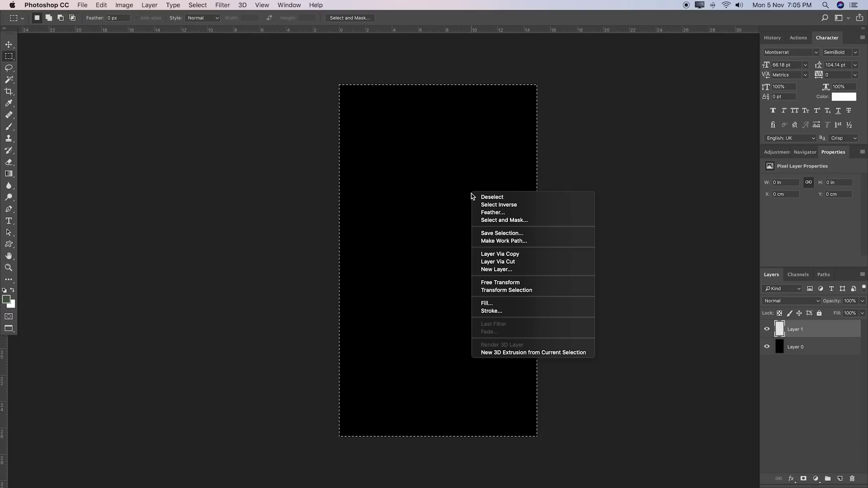
{"action": "left_click", "coordinate": [492, 304]}
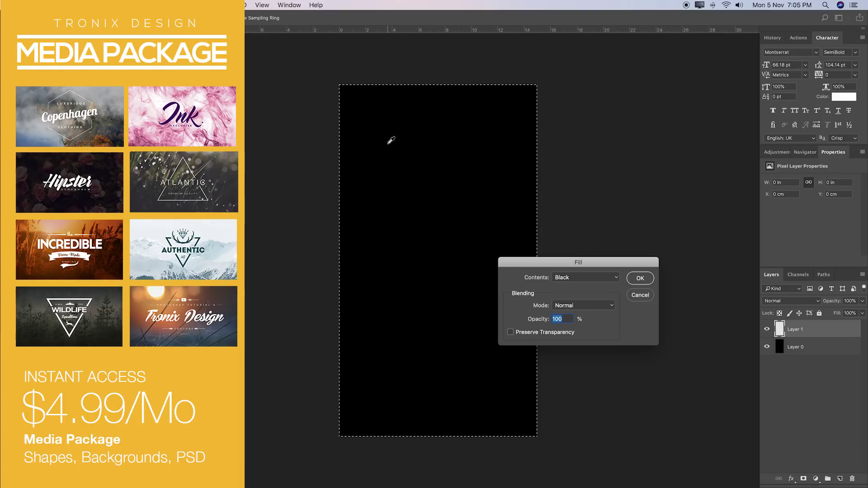
{"action": "left_click_drag", "start_coordinate": [509, 261], "coordinate": [422, 234]}
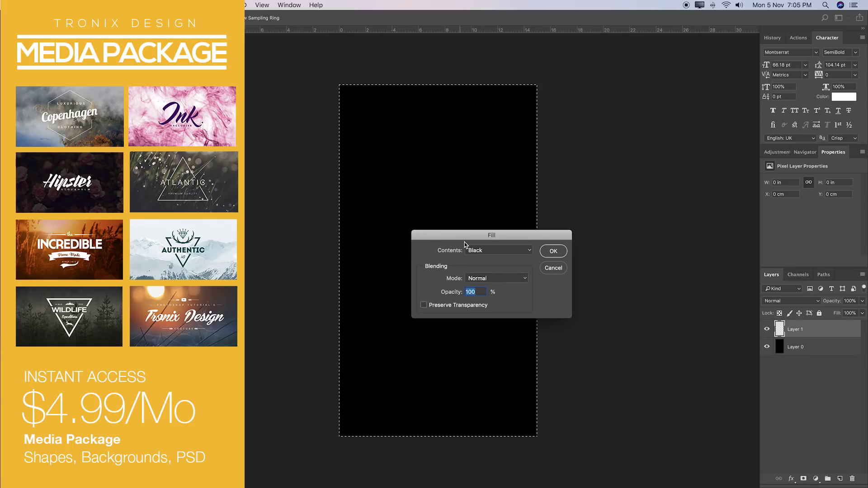
{"action": "left_click", "coordinate": [499, 252]}
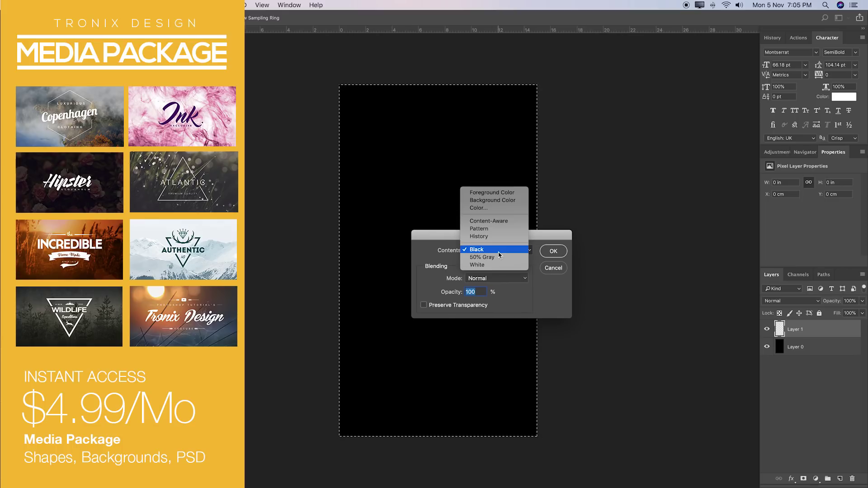
{"action": "left_click", "coordinate": [485, 208]}
{"action": "left_click_drag", "start_coordinate": [510, 232], "coordinate": [399, 49]}
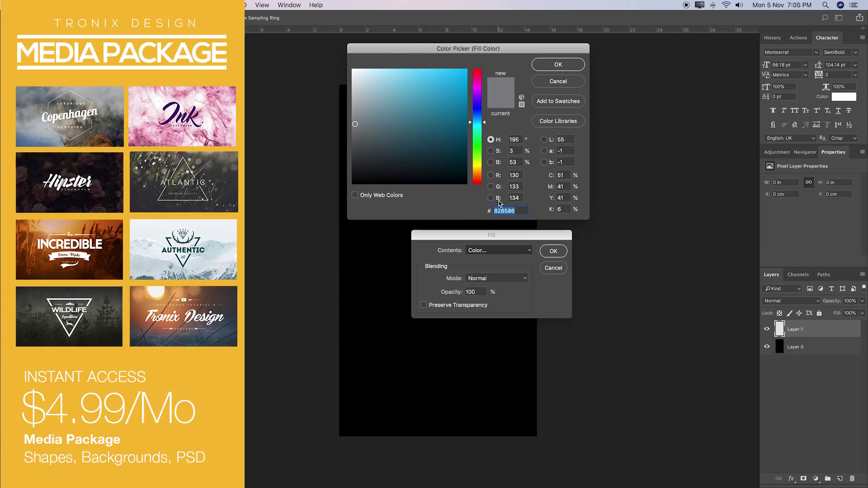
{"action": "left_click", "coordinate": [516, 210]}
{"action": "left_click_drag", "start_coordinate": [516, 210], "coordinate": [490, 209]}
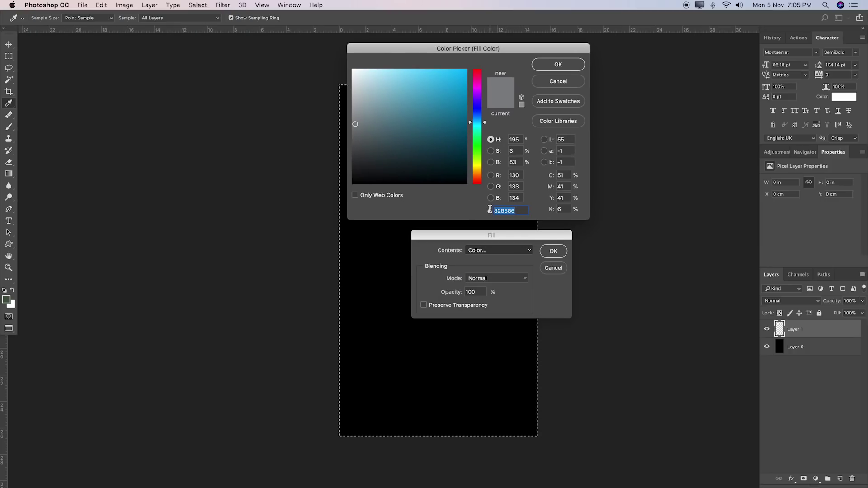
{"action": "type", "text": "47"}
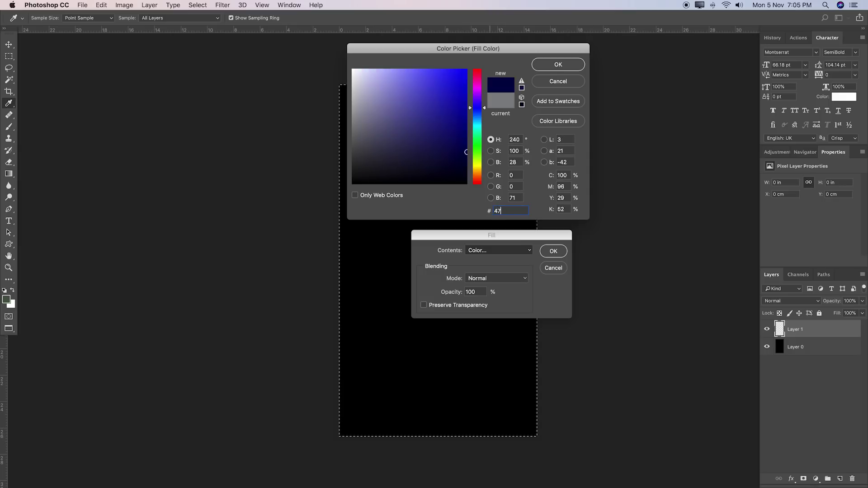
{"action": "type", "text": "5"}
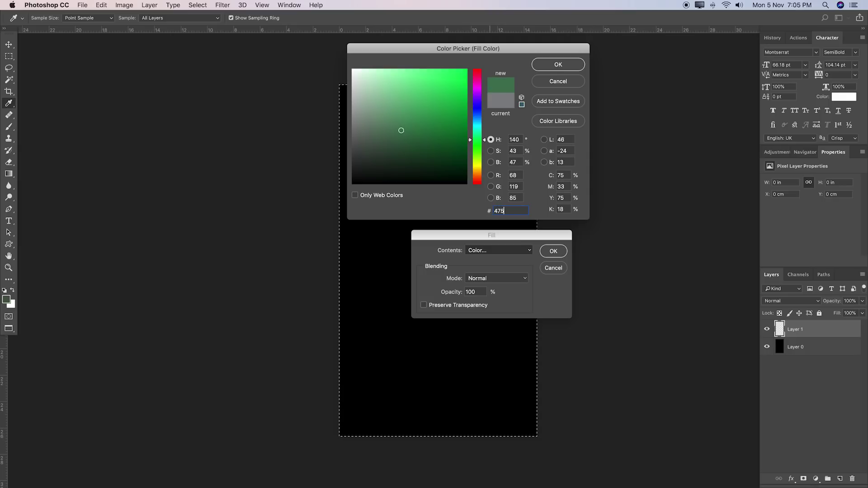
{"action": "type", "text": "944"}
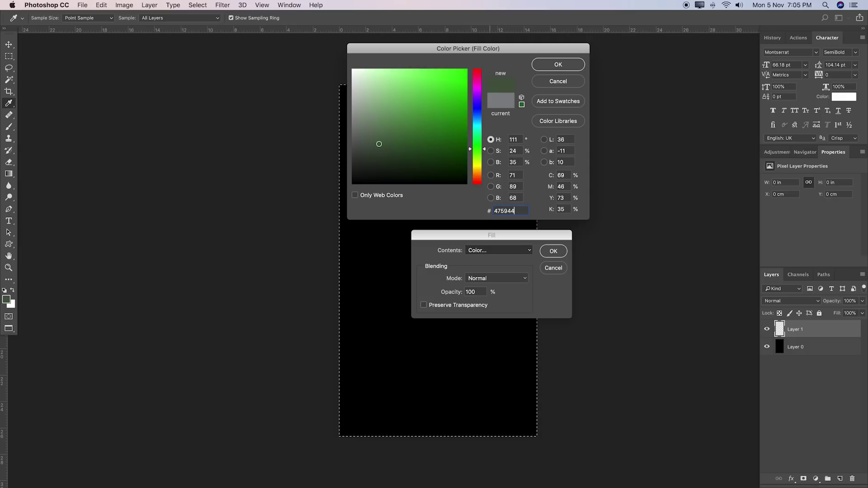
{"action": "left_click", "coordinate": [551, 72]}
{"action": "left_click", "coordinate": [551, 251]}
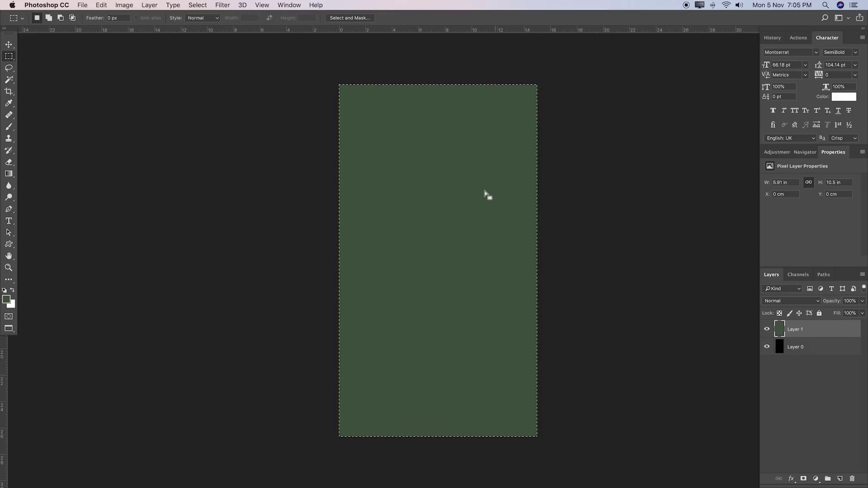
{"action": "key", "text": "super+d"}
- Copy the monstera photo into the story document and move it down over the canvas
{"action": "left_click_drag", "start_coordinate": [601, 204], "coordinate": [574, 203]}
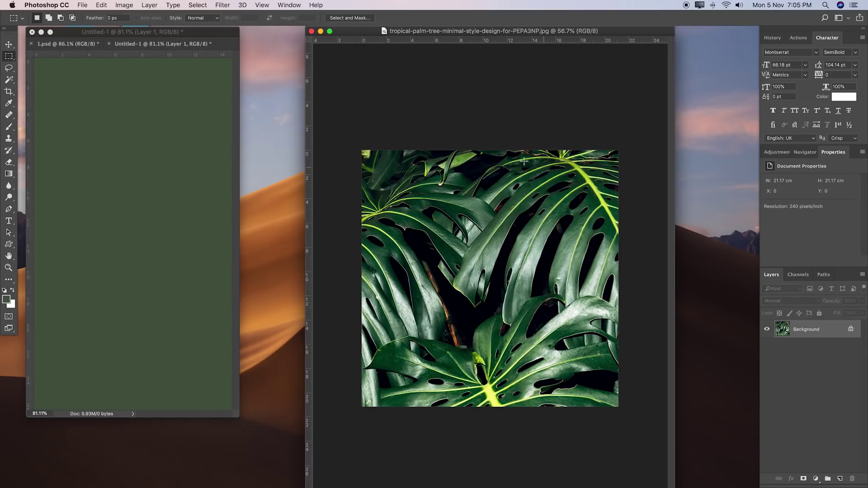
{"action": "left_click_drag", "start_coordinate": [800, 340], "coordinate": [140, 218]}
{"action": "key", "text": "f"}
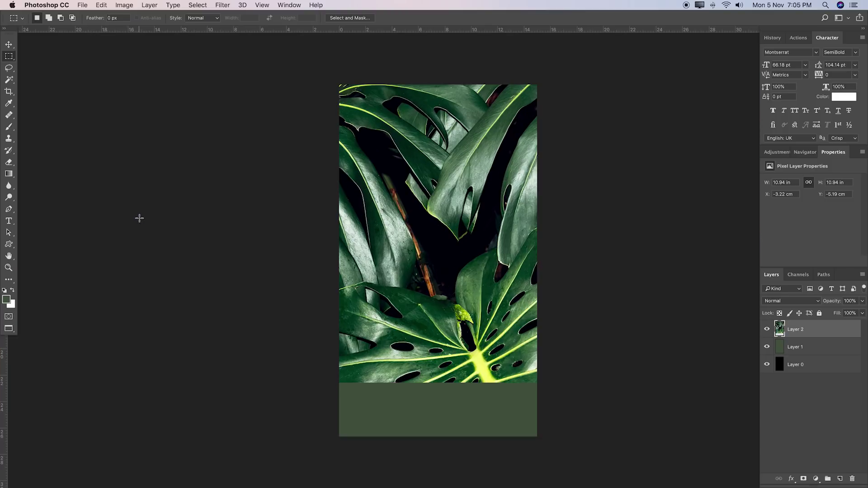
{"action": "left_click_drag", "start_coordinate": [541, 236], "coordinate": [508, 235]}
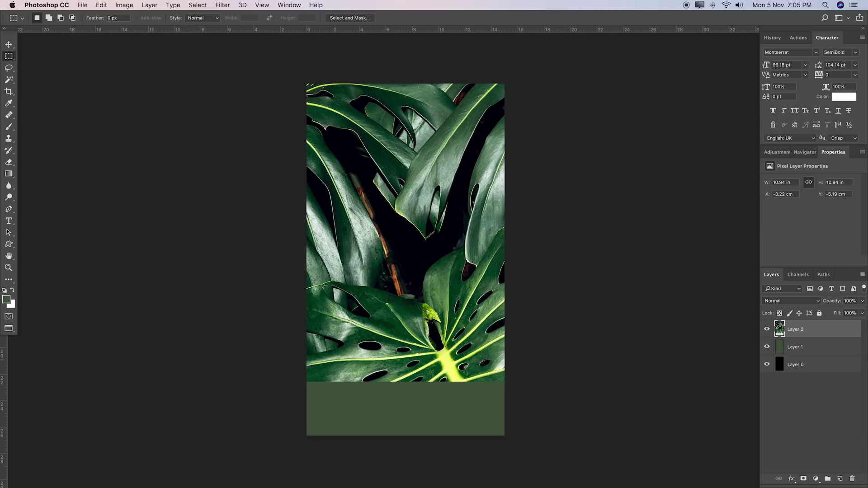
{"action": "key", "text": "v"}
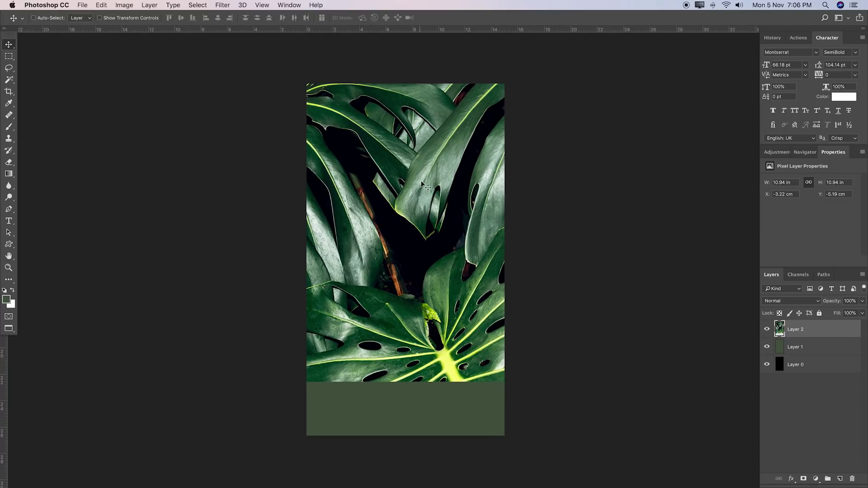
{"action": "left_click_drag", "start_coordinate": [422, 183], "coordinate": [401, 240]}
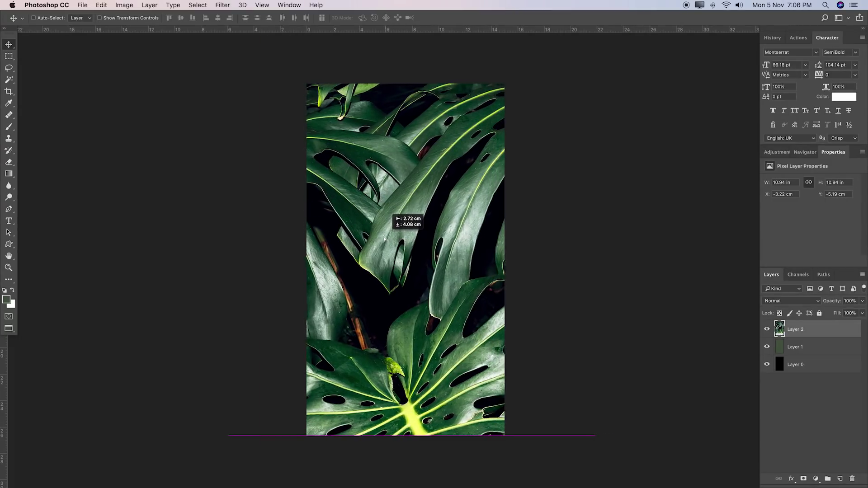
{"action": "left_click_drag", "start_coordinate": [385, 238], "coordinate": [385, 237]}
{"action": "key", "text": "z"}
{"action": "left_click", "coordinate": [433, 242], "text": "alt"}
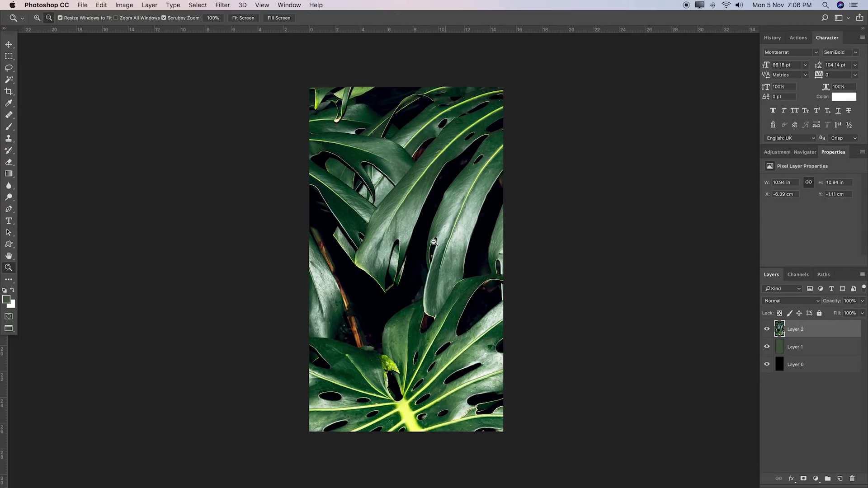
{"action": "left_click", "coordinate": [434, 242], "text": "alt"}
- Scale the monstera photo up to about 104.85% and nudge it to cover the canvas
{"action": "key", "text": "ctrl+t"}
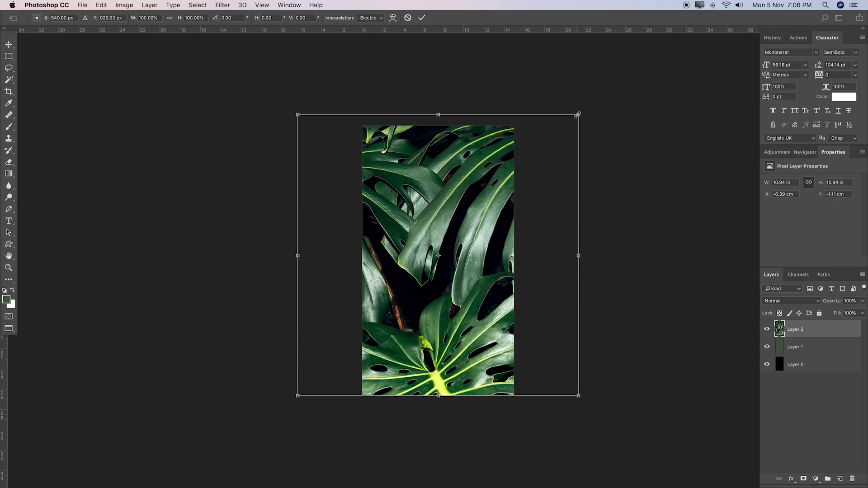
{"action": "left_click_drag", "start_coordinate": [579, 116], "coordinate": [593, 101]}
{"action": "left_click_drag", "start_coordinate": [527, 176], "coordinate": [522, 184]}
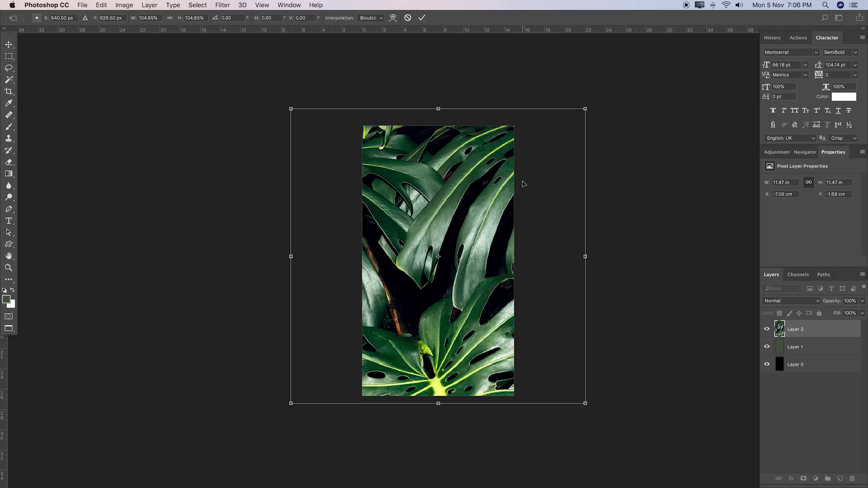
{"action": "key", "text": "Return"}
{"action": "key", "text": "z"}
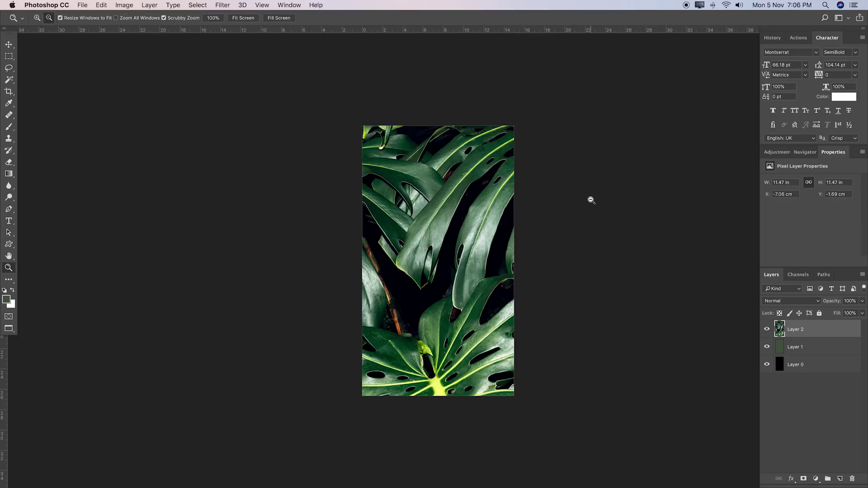
{"action": "left_click_drag", "start_coordinate": [589, 198], "coordinate": [568, 192]}
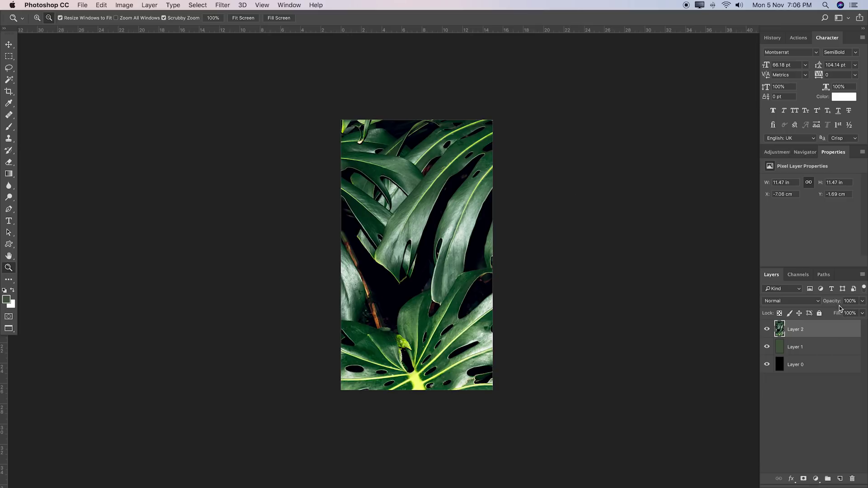
- Set Layer 2's opacity to 50, then nudge it up to about 53%
{"action": "left_click_drag", "start_coordinate": [837, 301], "coordinate": [841, 302]}
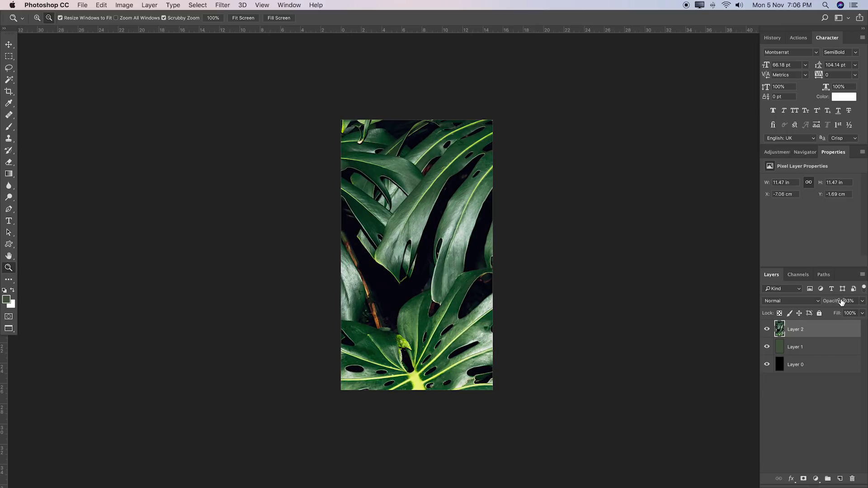
{"action": "left_click", "coordinate": [849, 302]}
{"action": "type", "text": "50"}
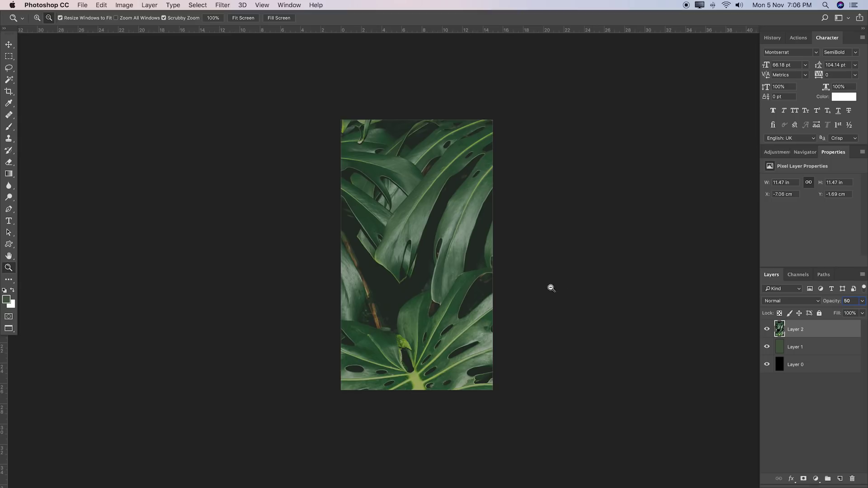
{"action": "left_click_drag", "start_coordinate": [830, 304], "coordinate": [832, 304]}
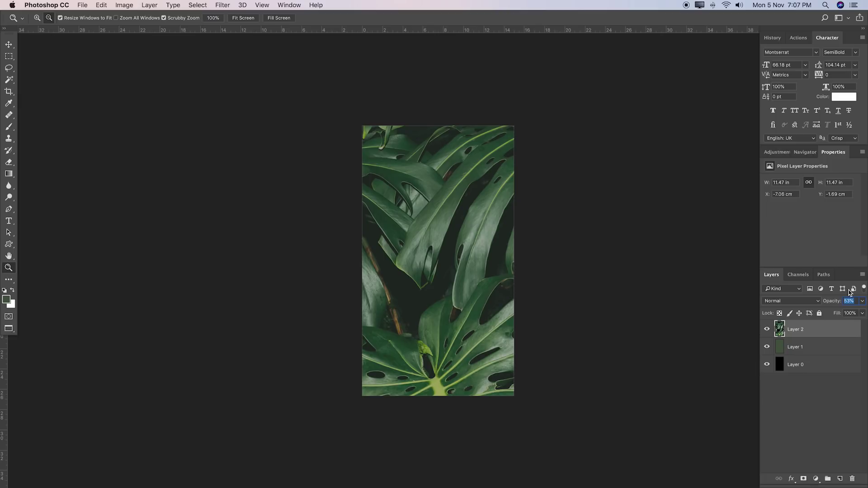
{"action": "left_click", "coordinate": [783, 154]}
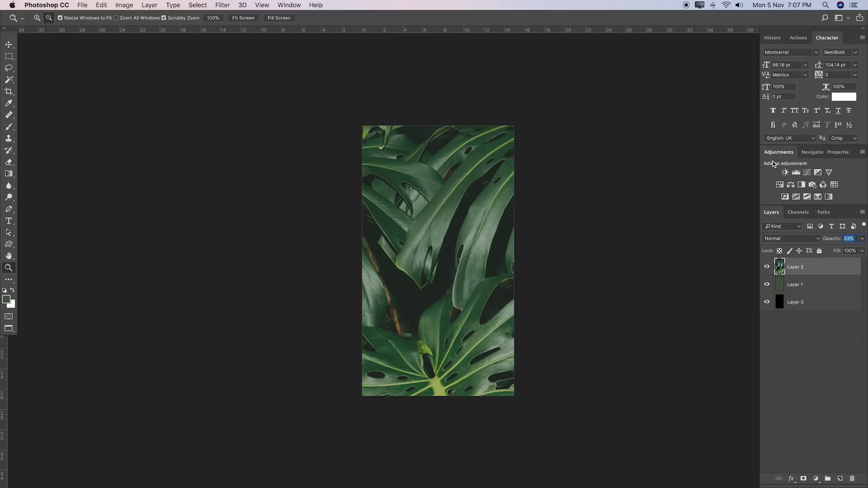
- Add a Selective Color layer with Blacks' Black at +6%, and hide Layer 0
{"action": "left_click", "coordinate": [290, 6]}
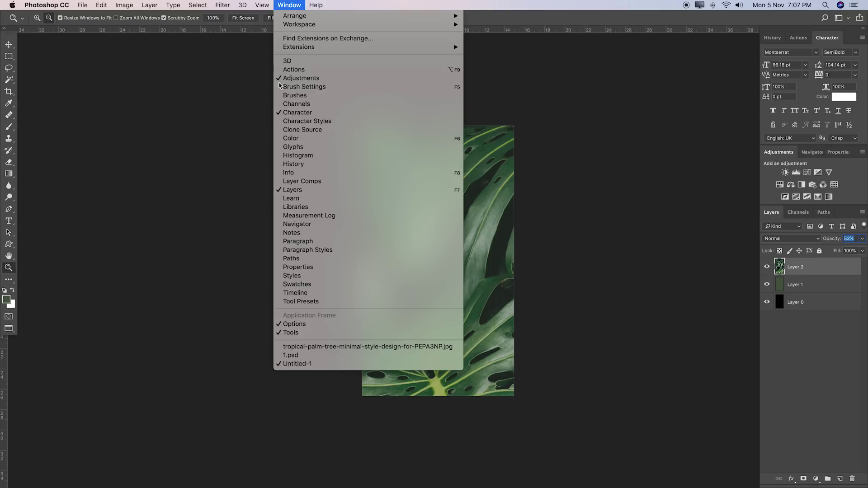
{"action": "left_click", "coordinate": [774, 157]}
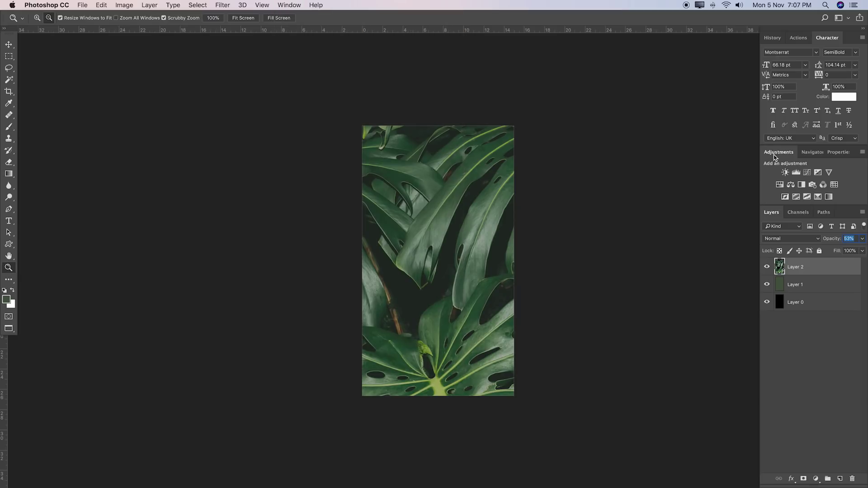
{"action": "left_click", "coordinate": [818, 197]}
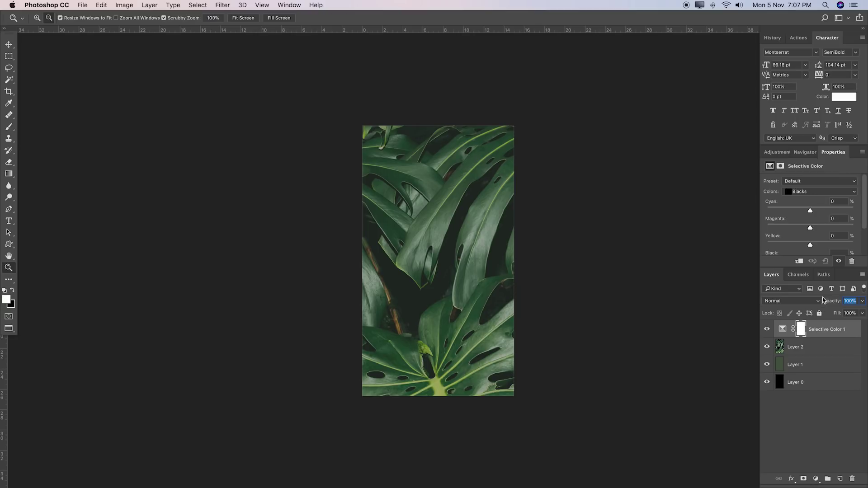
{"action": "left_click_drag", "start_coordinate": [820, 268], "coordinate": [819, 289]}
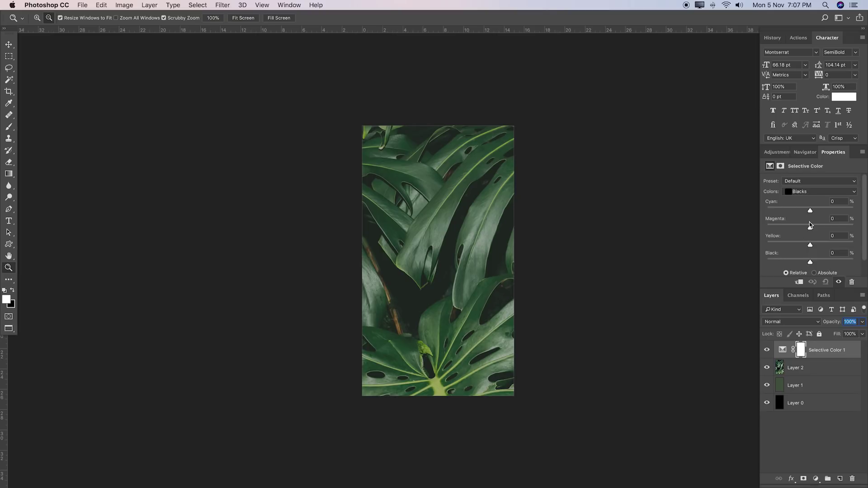
{"action": "left_click", "coordinate": [824, 195]}
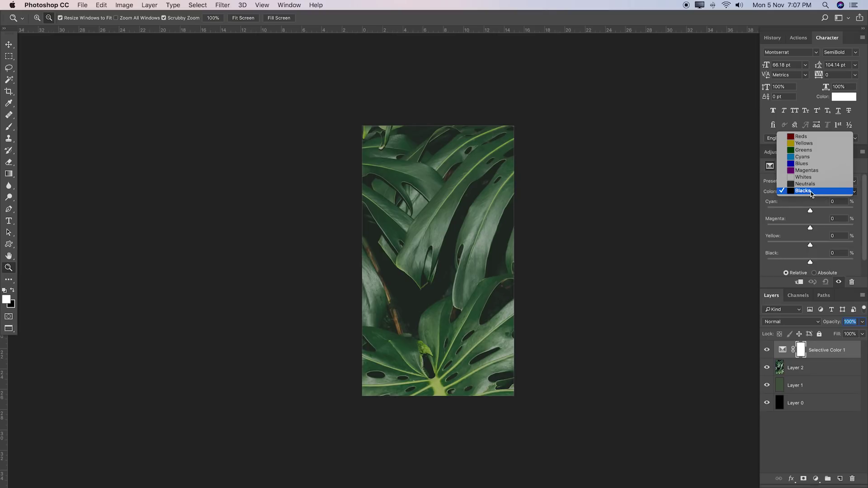
{"action": "left_click", "coordinate": [812, 192]}
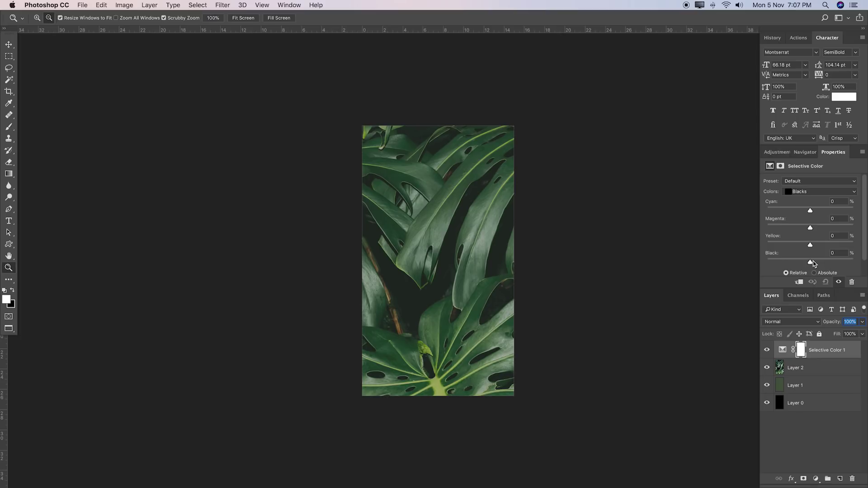
{"action": "left_click_drag", "start_coordinate": [813, 263], "coordinate": [816, 263]}
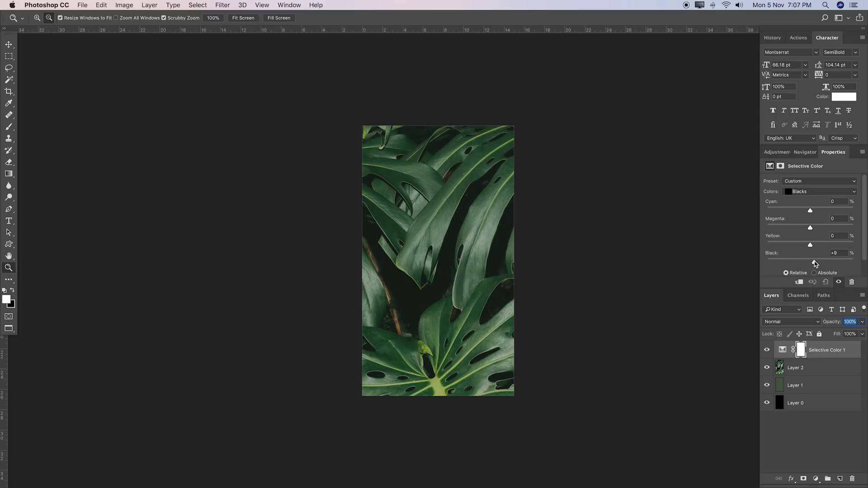
{"action": "left_click_drag", "start_coordinate": [814, 263], "coordinate": [813, 264]}
{"action": "left_click", "coordinate": [768, 405]}
{"action": "left_click", "coordinate": [803, 407]}
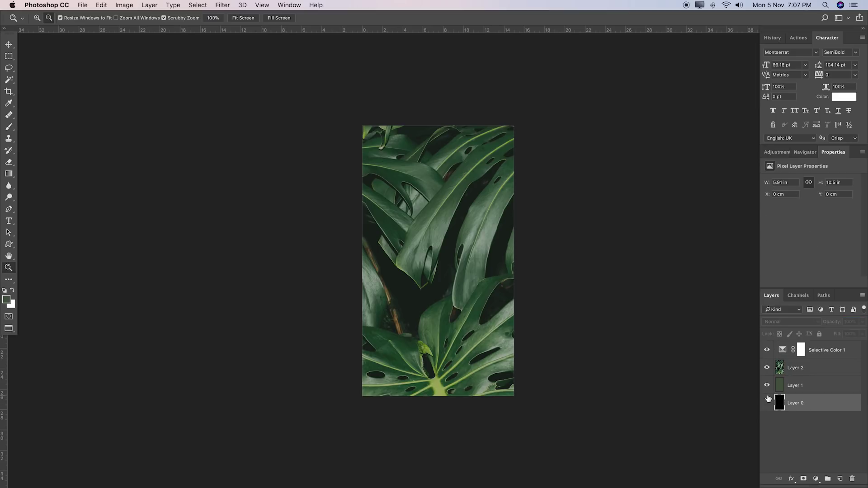
- Try Layer 1 at 80% opacity, show Layer 0 again, and restore Layer 1 to 100%
{"action": "left_click", "coordinate": [804, 386]}
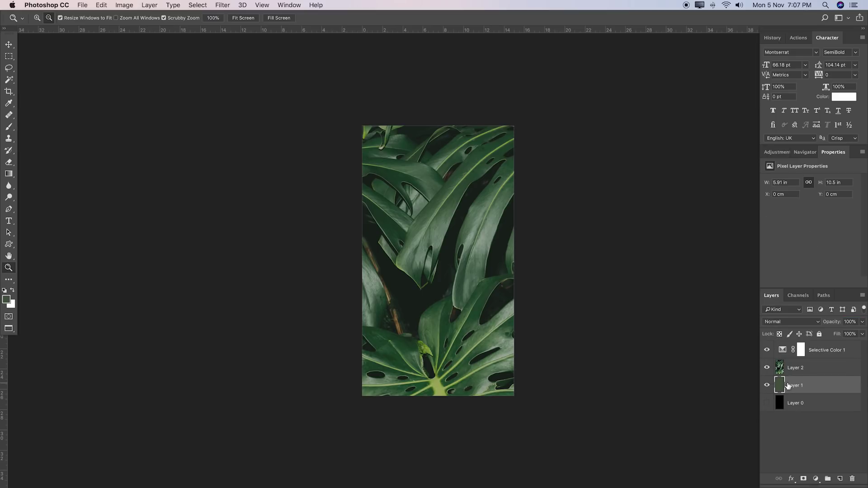
{"action": "left_click_drag", "start_coordinate": [833, 323], "coordinate": [824, 325]}
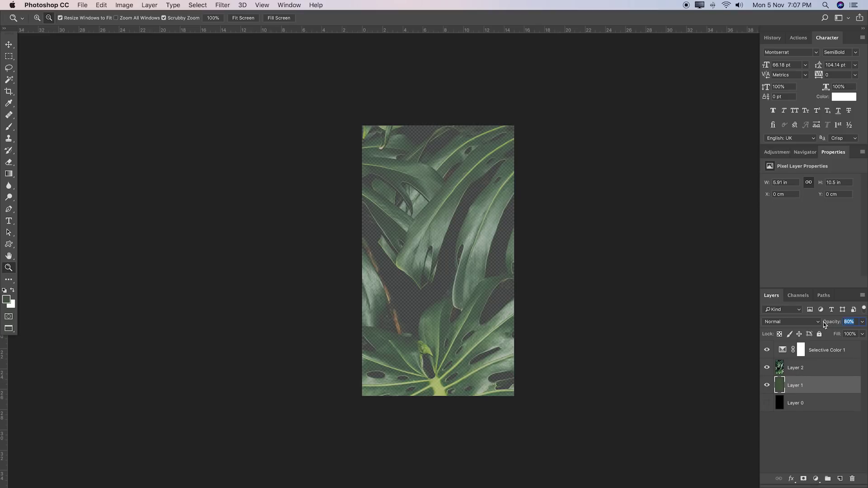
{"action": "left_click", "coordinate": [767, 403]}
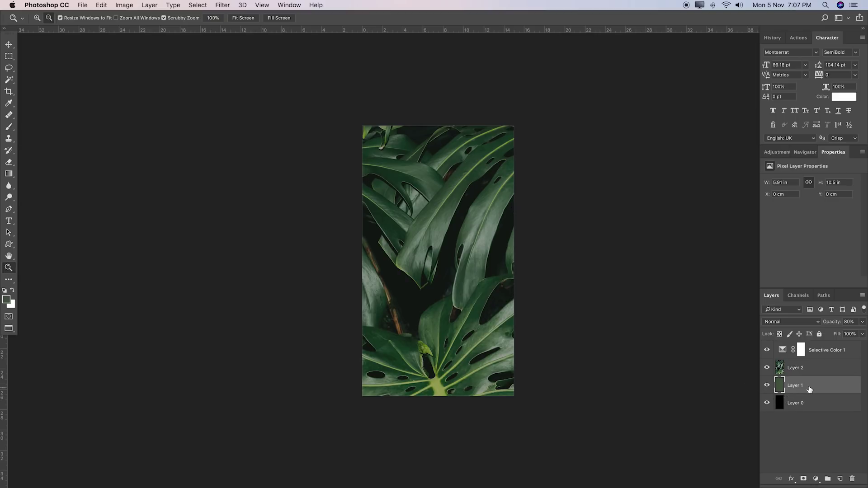
{"action": "left_click_drag", "start_coordinate": [835, 322], "coordinate": [855, 323]}
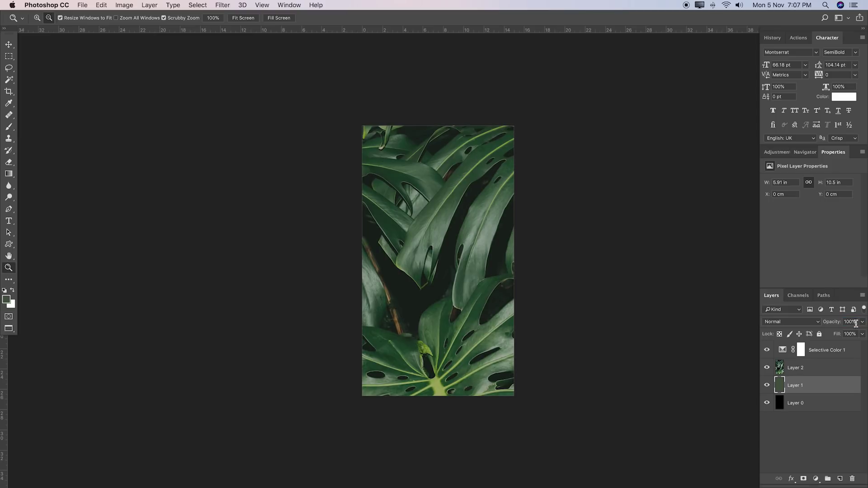
{"action": "left_click", "coordinate": [825, 354]}
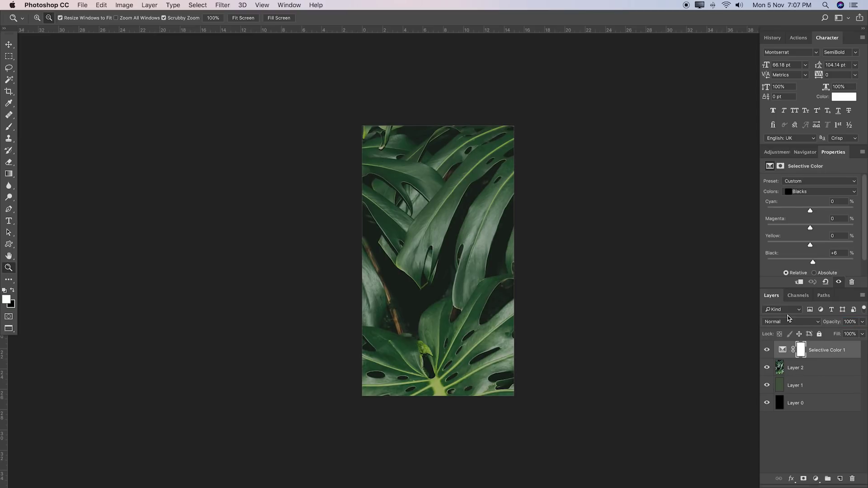
- Set the Blacks' Yellow to −14% and Magenta to +9% in Selective Color
{"action": "scroll", "coordinate": [438, 261], "scroll_direction": "up", "scroll_amount": 4}
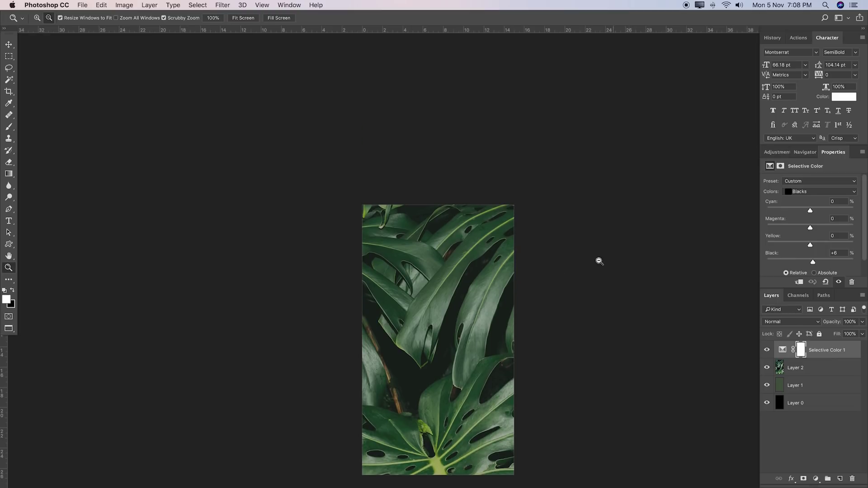
{"action": "scroll", "coordinate": [509, 239], "scroll_direction": "down", "scroll_amount": 4}
{"action": "scroll", "coordinate": [474, 227], "scroll_direction": "up", "scroll_amount": 2}
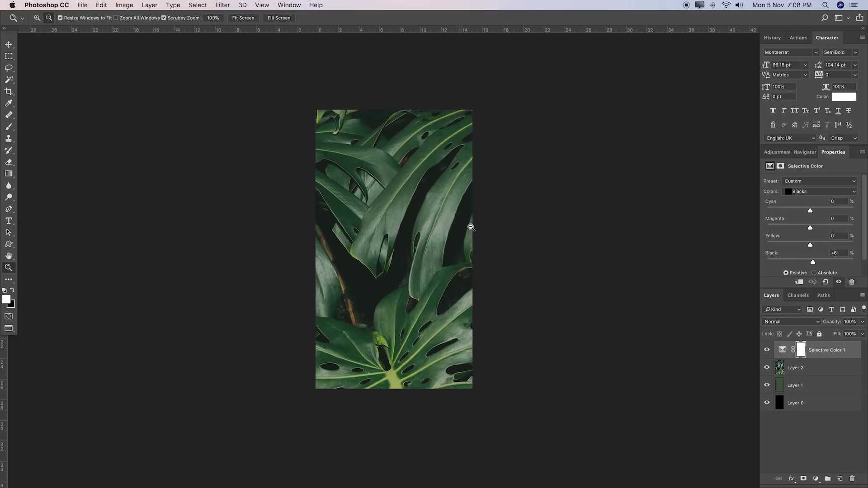
{"action": "scroll", "coordinate": [473, 227], "scroll_direction": "up", "scroll_amount": 1}
{"action": "scroll", "coordinate": [483, 243], "scroll_direction": "left", "scroll_amount": 3}
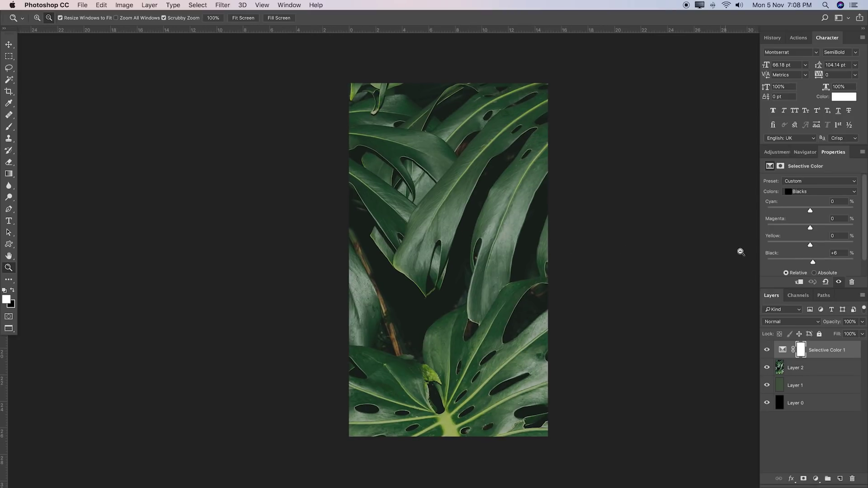
{"action": "left_click_drag", "start_coordinate": [810, 245], "coordinate": [808, 244]}
{"action": "left_click_drag", "start_coordinate": [804, 246], "coordinate": [806, 247]}
{"action": "left_click_drag", "start_coordinate": [805, 247], "coordinate": [805, 247]}
{"action": "left_click_drag", "start_coordinate": [810, 229], "coordinate": [813, 230]}
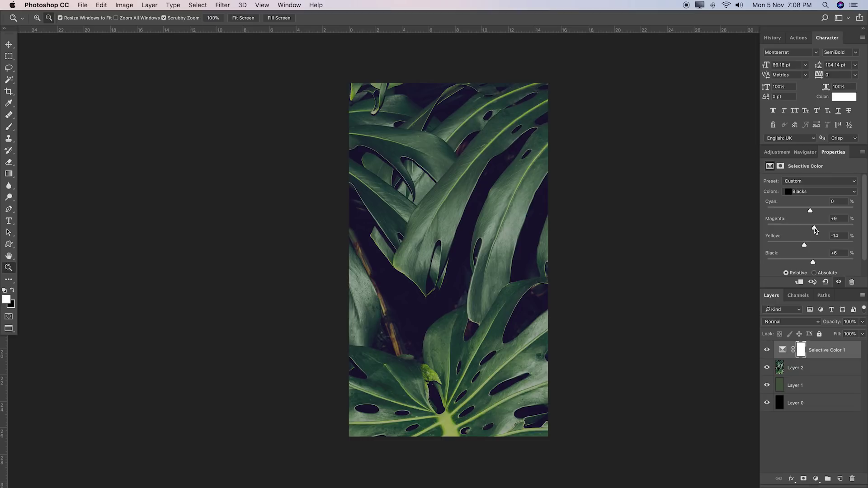
- Raise the Blacks' Cyan to +10% and toggle the adjustment on and off to compare
{"action": "left_click_drag", "start_coordinate": [521, 270], "coordinate": [505, 258]}
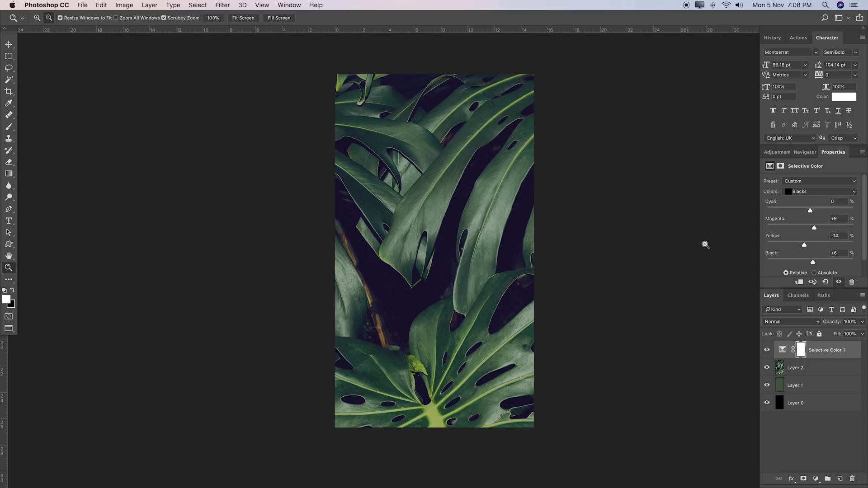
{"action": "mouse_move", "coordinate": [809, 213]}
{"action": "left_mouse_down"}
{"action": "mouse_move", "coordinate": [799, 211]}
{"action": "mouse_move", "coordinate": [815, 212]}
{"action": "left_mouse_up"}
{"action": "left_click", "coordinate": [767, 350]}
{"action": "left_click", "coordinate": [767, 350]}
{"action": "left_click", "coordinate": [767, 351]}
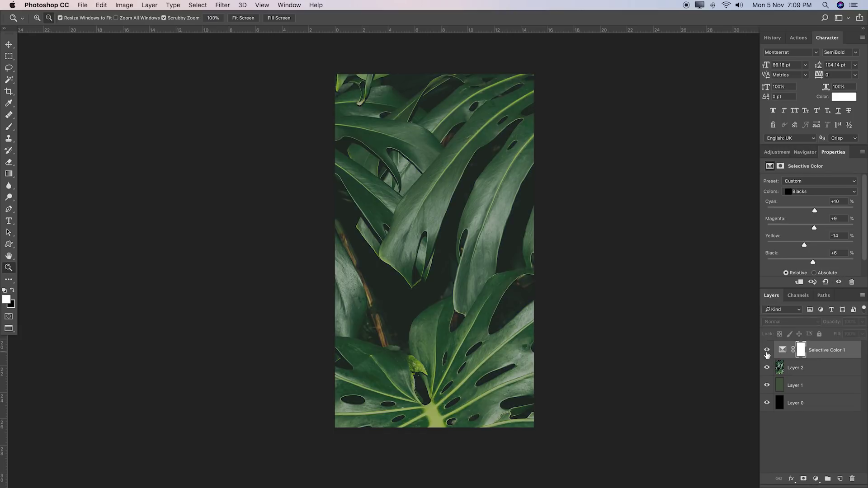
{"action": "left_click", "coordinate": [767, 350]}
{"action": "left_click", "coordinate": [767, 350]}
{"action": "left_click", "coordinate": [767, 350]}
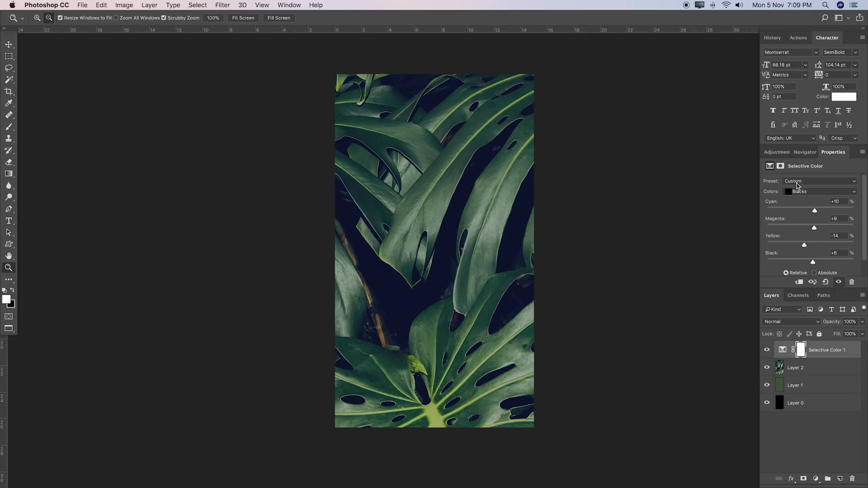
- Add a Curves layer with three points on the RGB curve and raise the black point
{"action": "left_click", "coordinate": [777, 153]}
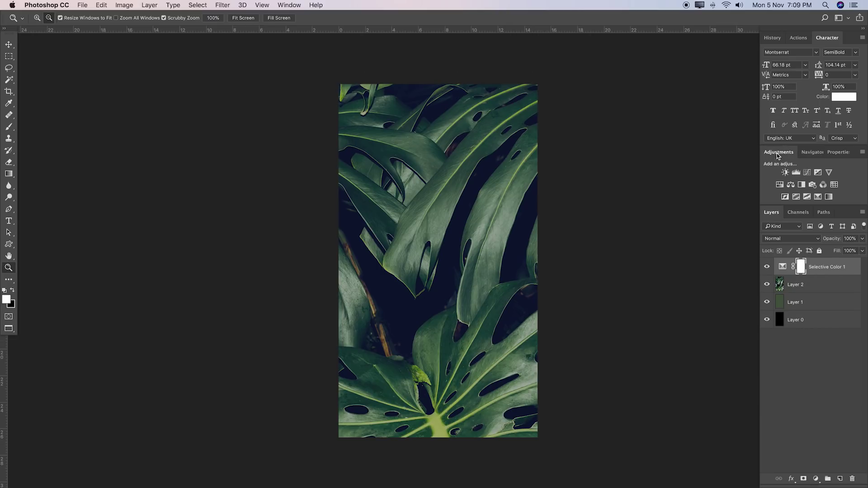
{"action": "left_click", "coordinate": [807, 174]}
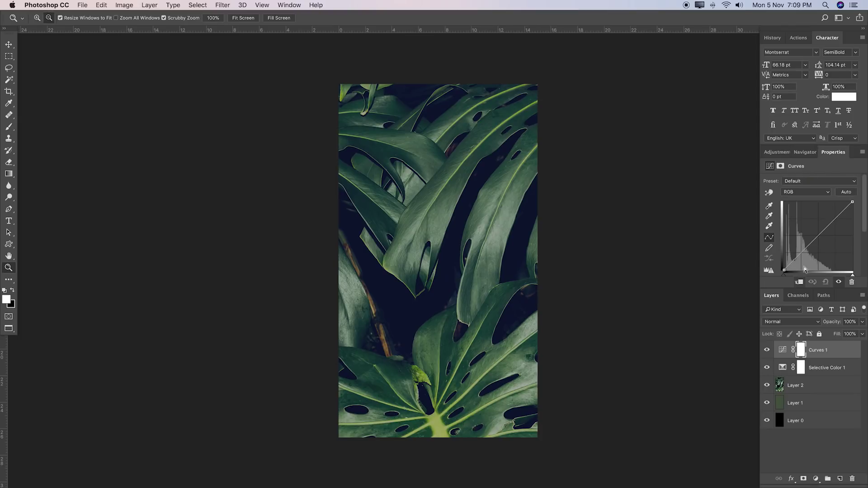
{"action": "left_click", "coordinate": [835, 218]}
{"action": "left_click", "coordinate": [819, 235]}
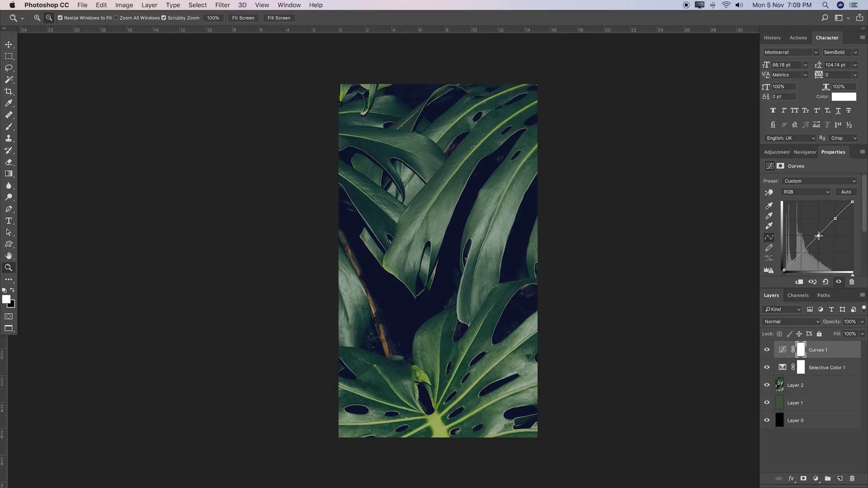
{"action": "left_click", "coordinate": [801, 253]}
{"action": "left_click_drag", "start_coordinate": [784, 270], "coordinate": [783, 265]}
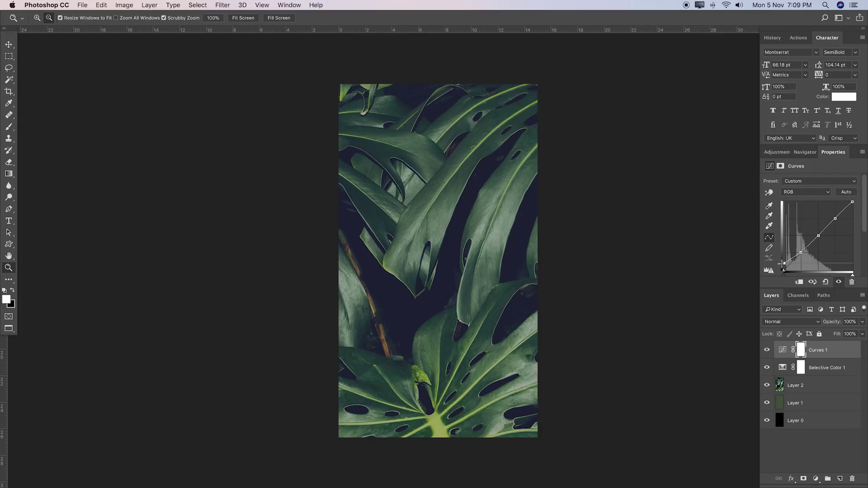
{"action": "left_click_drag", "start_coordinate": [781, 264], "coordinate": [780, 261]}
{"action": "left_click_drag", "start_coordinate": [781, 261], "coordinate": [785, 260]}
{"action": "left_click_drag", "start_coordinate": [665, 280], "coordinate": [641, 275]}
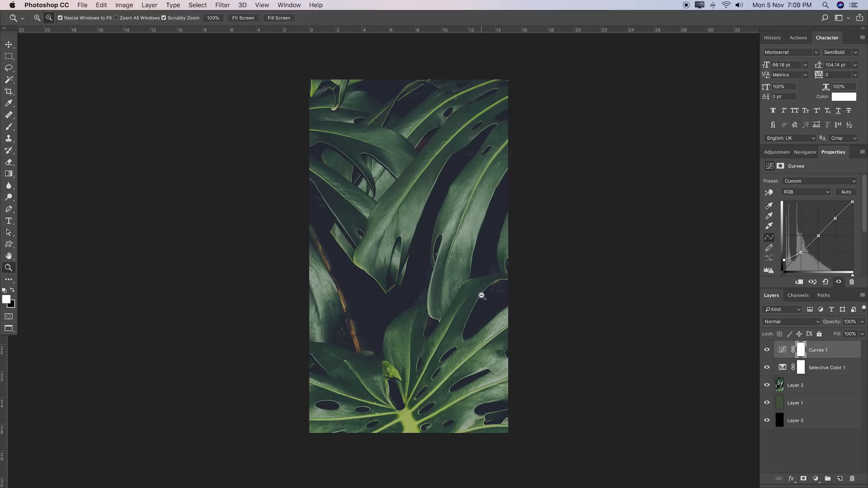
- Select Layer 2 down through Layer 0 with the adjustments and group them
{"action": "left_click", "coordinate": [825, 388]}
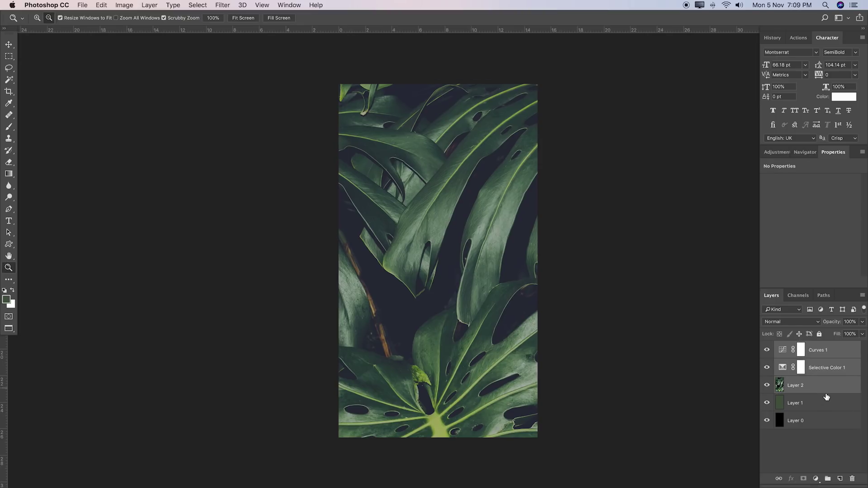
{"action": "left_click", "coordinate": [825, 406], "text": "shift"}
{"action": "left_click", "coordinate": [823, 423], "text": "shift"}
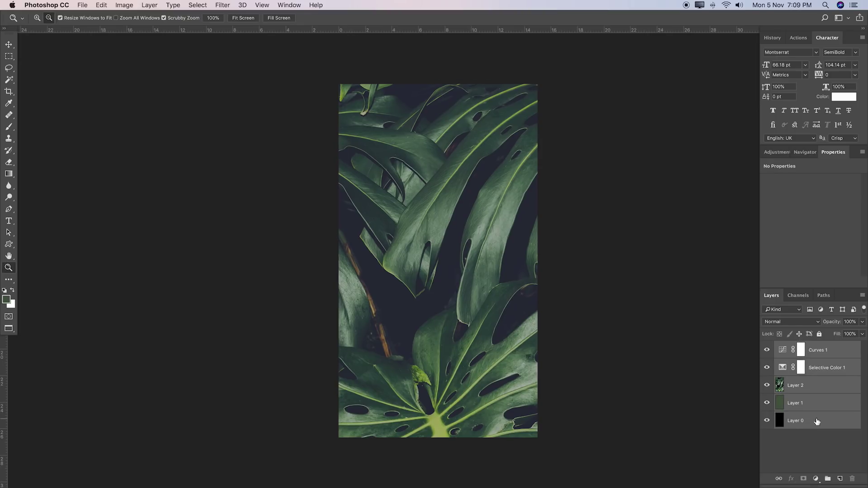
{"action": "key", "text": "super+g"}
- Rename the new group 'Background'
{"action": "double_click", "coordinate": [802, 347]}
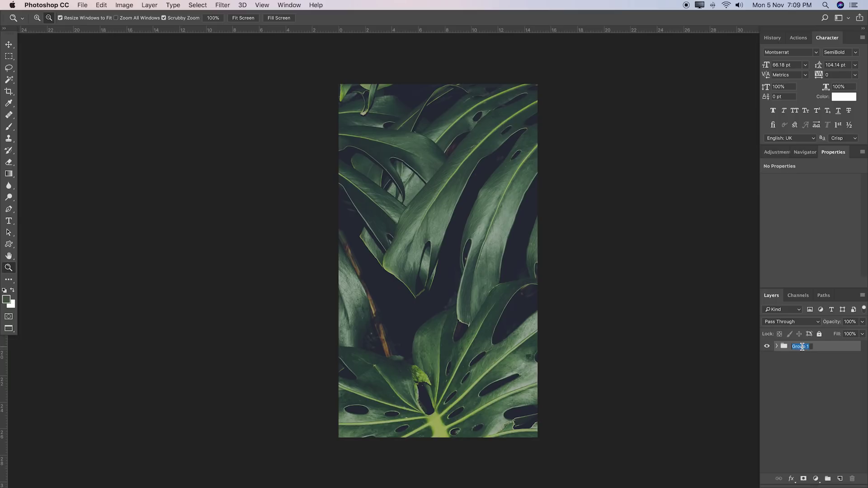
{"action": "key", "text": "BackSpace"}
{"action": "type", "text": "Background"}
{"action": "key", "text": "Return"}
{"action": "key", "text": "m"}
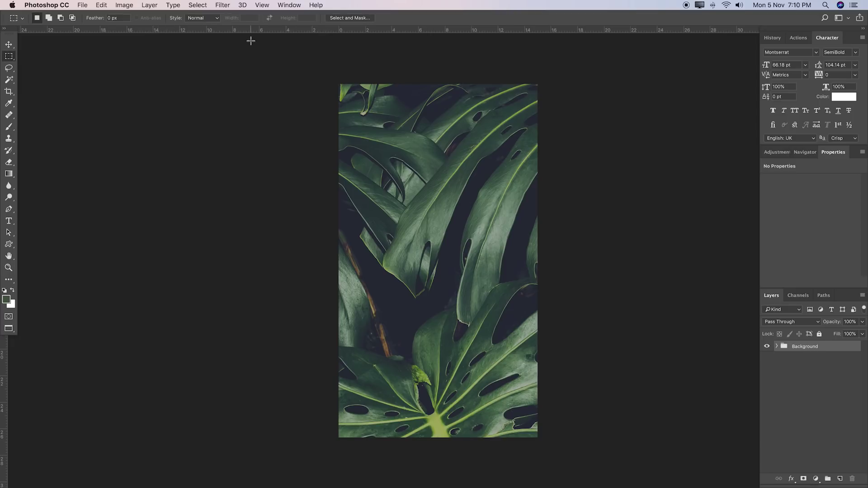
- Add two trial vertical guides with New Guide, at positions 1 and 6%
{"action": "left_click", "coordinate": [263, 5]}
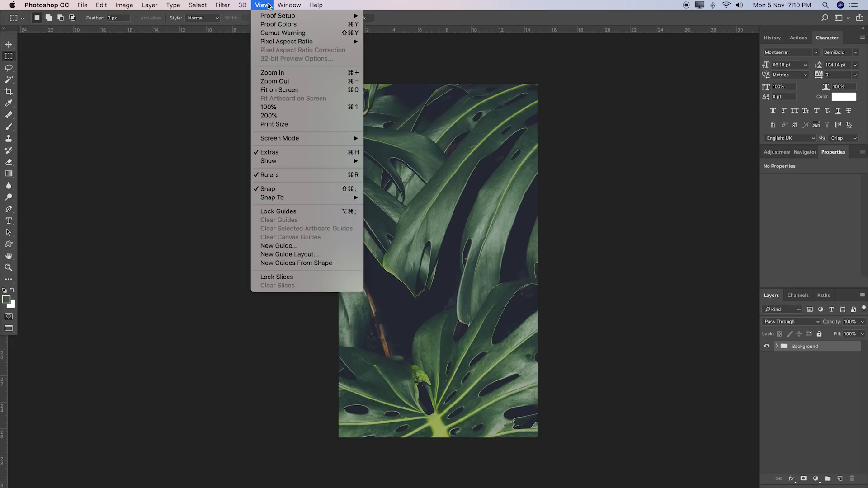
{"action": "left_click", "coordinate": [283, 246]}
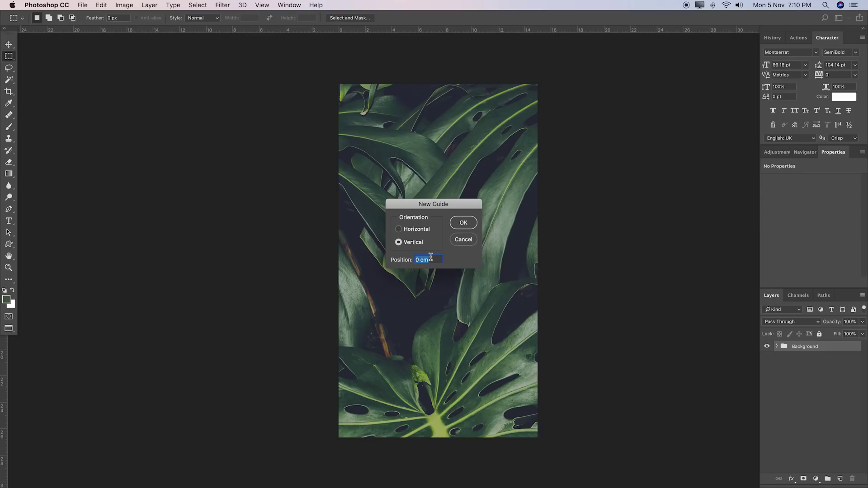
{"action": "type", "text": "10"}
{"action": "left_click", "coordinate": [463, 224]}
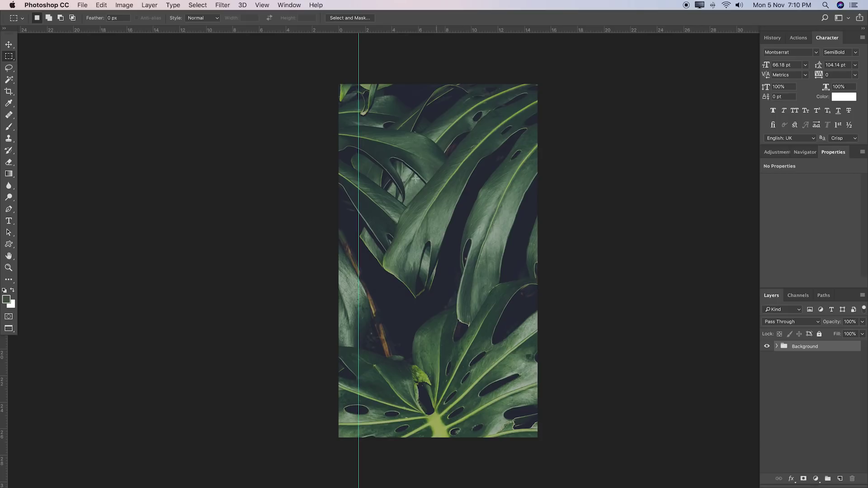
{"action": "left_click", "coordinate": [264, 4]}
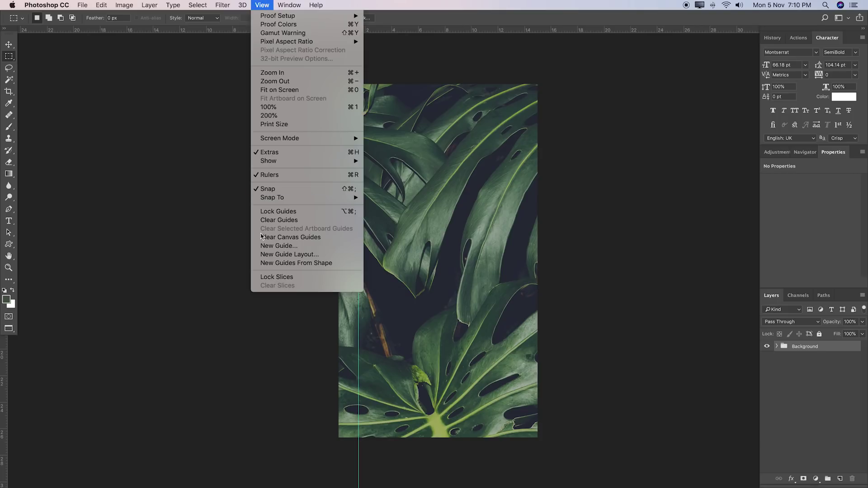
{"action": "left_click", "coordinate": [277, 246]}
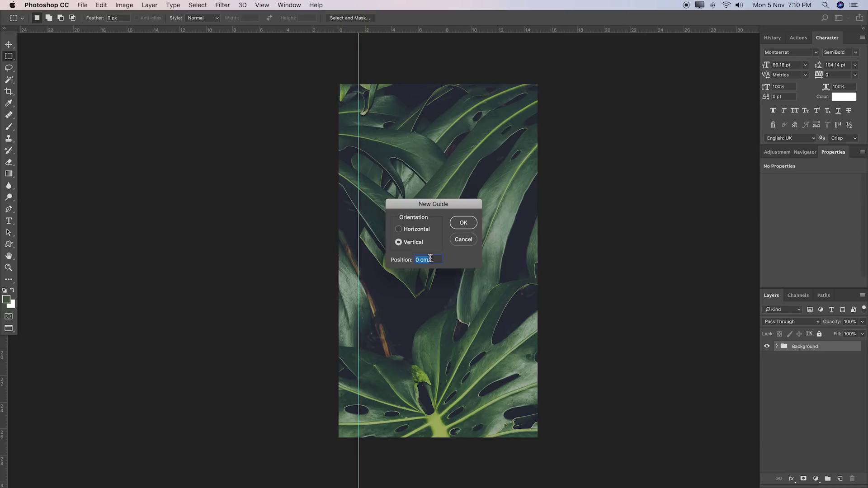
{"action": "type", "text": "6"}
{"action": "type", "text": "%"}
{"action": "key", "text": "Return"}
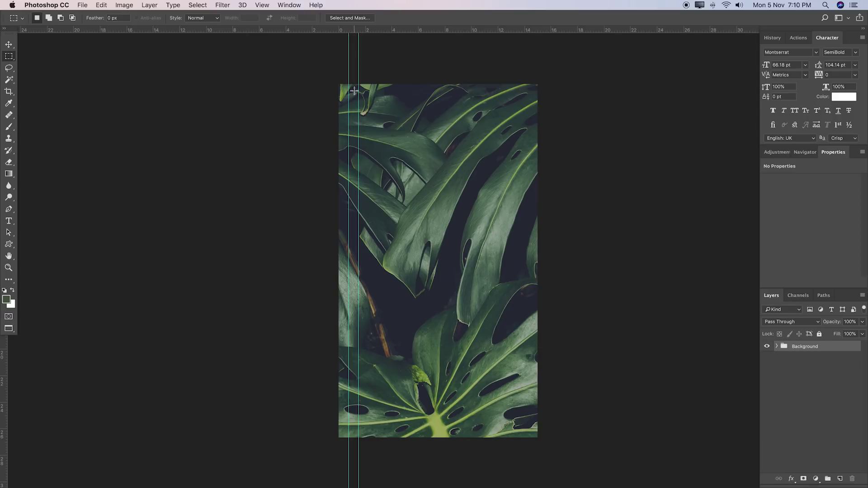
- Drag the misplaced vertical guides off the canvas into the ruler
{"action": "left_click", "coordinate": [262, 5]}
{"action": "left_click", "coordinate": [356, 125]}
{"action": "key", "text": "v"}
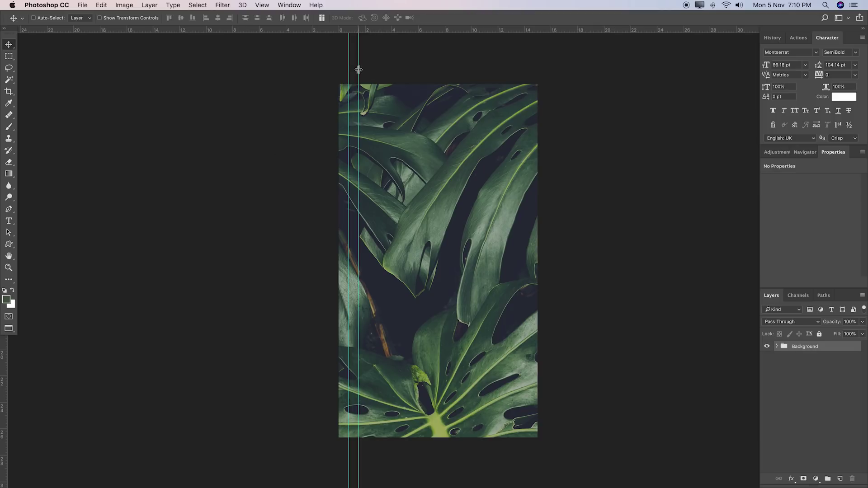
{"action": "left_click_drag", "start_coordinate": [359, 69], "coordinate": [4, 357]}
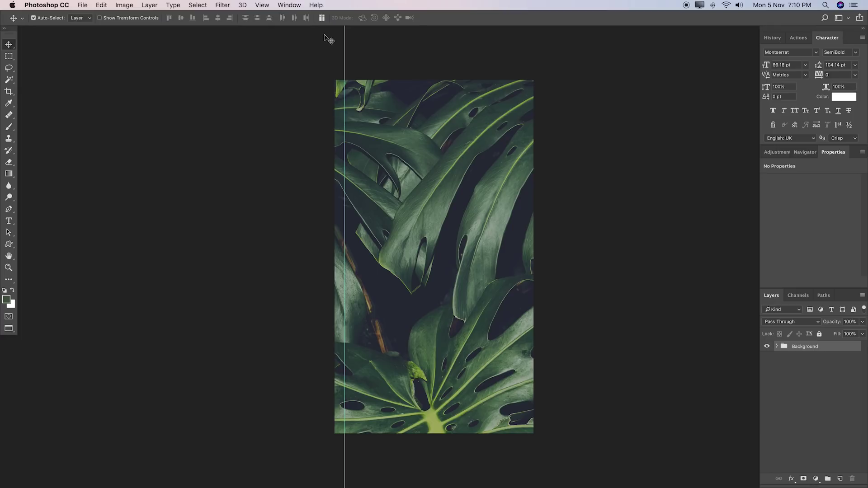
{"action": "left_click", "coordinate": [263, 5]}
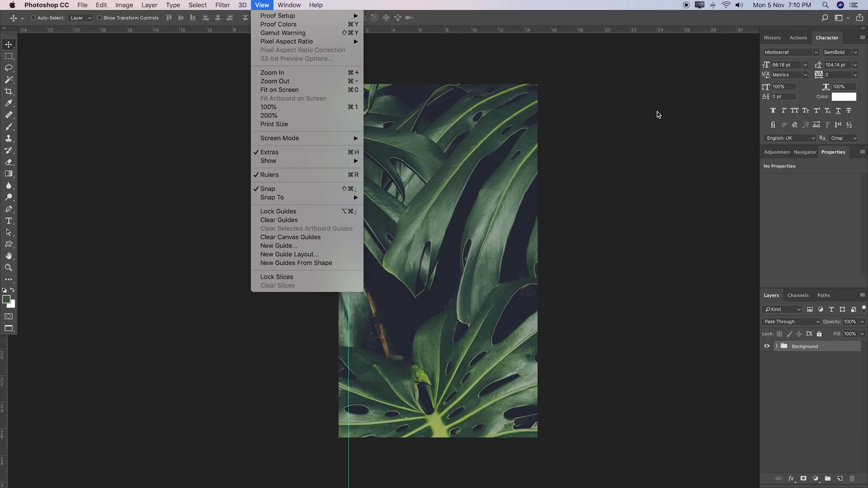
{"action": "left_click", "coordinate": [657, 115]}
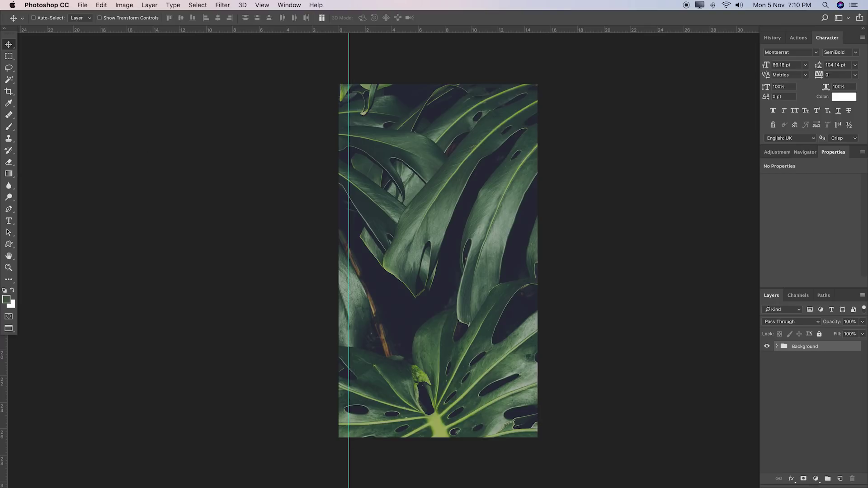
{"action": "left_click_drag", "start_coordinate": [348, 59], "coordinate": [349, 30]}
- Add a single vertical guide at 4% of the width
{"action": "left_click", "coordinate": [262, 5]}
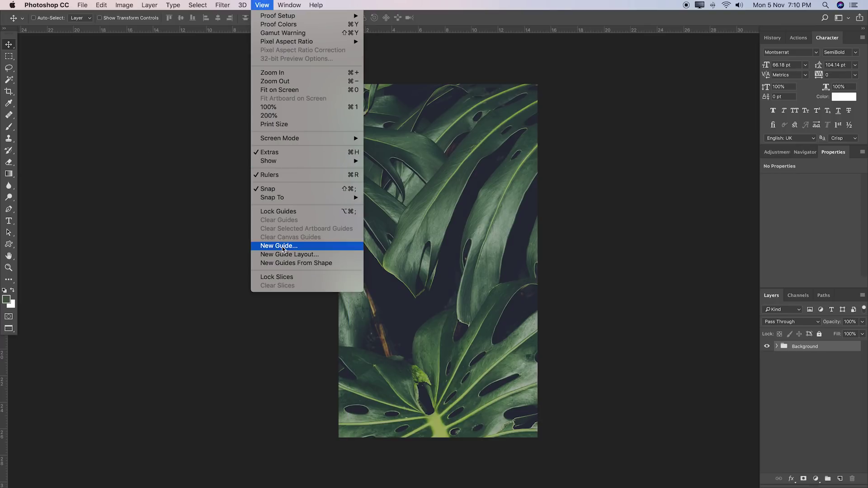
{"action": "left_click", "coordinate": [279, 246]}
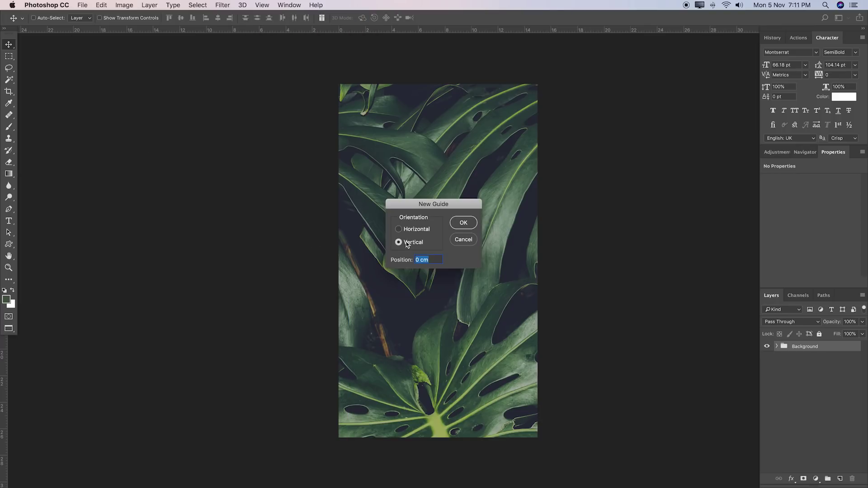
{"action": "type", "text": "4%"}
{"action": "left_click", "coordinate": [464, 222]}
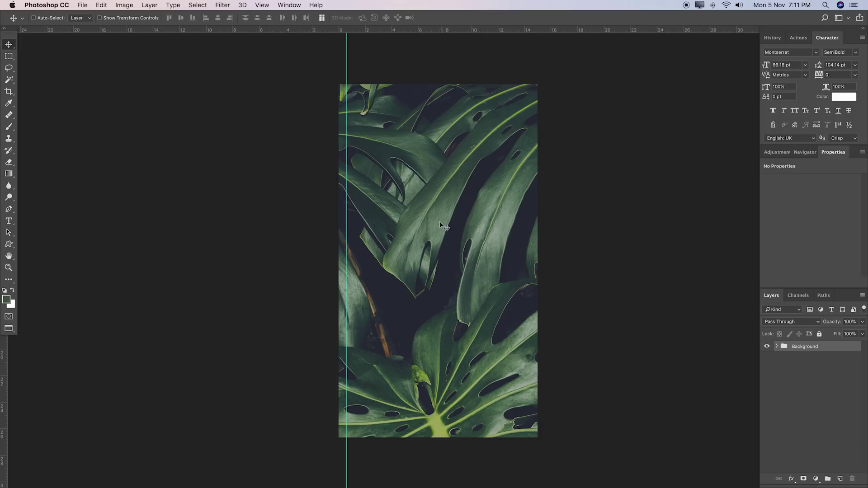
- On a new layer, fill a strip from the left edge to the guide with White
{"action": "left_click", "coordinate": [840, 479]}
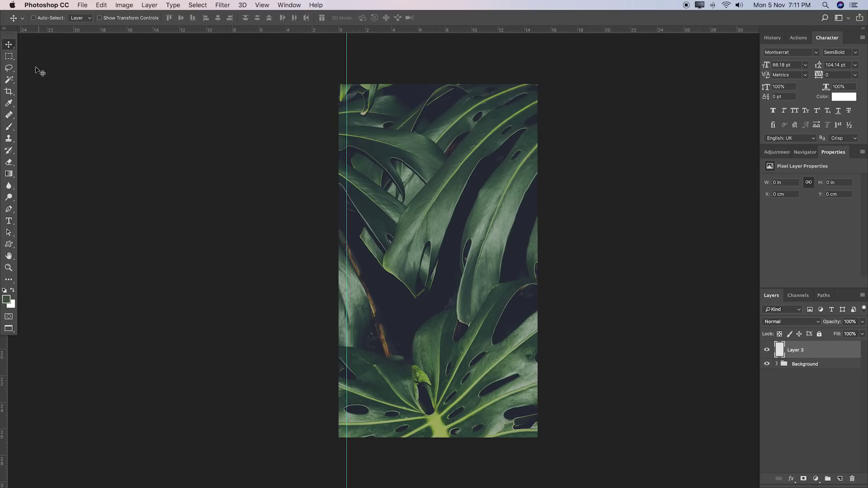
{"action": "left_click", "coordinate": [9, 57]}
{"action": "left_click_drag", "start_coordinate": [339, 85], "coordinate": [350, 452]}
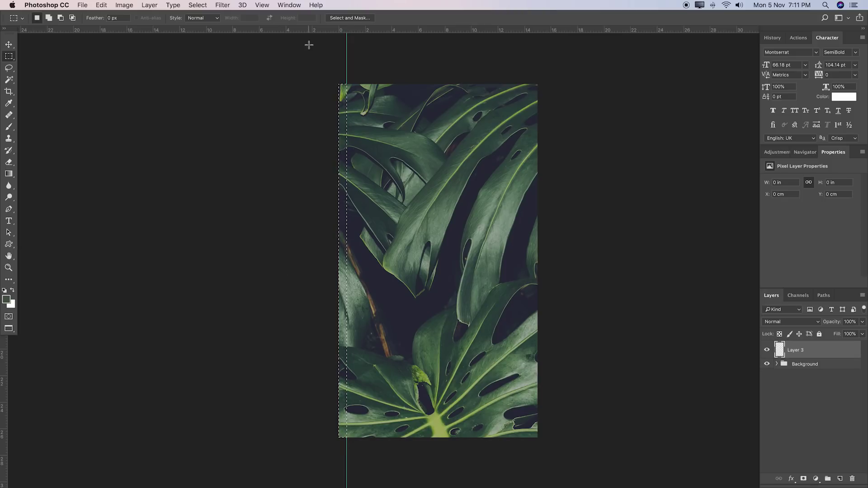
{"action": "right_click", "coordinate": [345, 336]}
{"action": "left_click", "coordinate": [373, 432]}
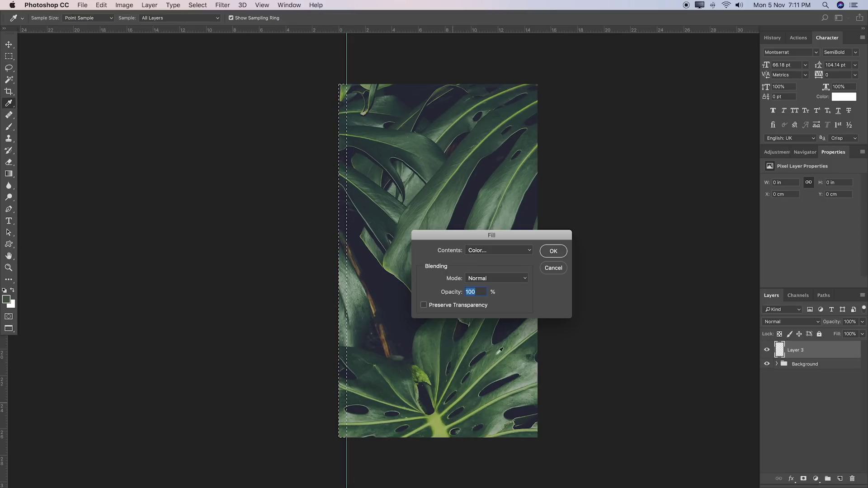
{"action": "left_click", "coordinate": [501, 253]}
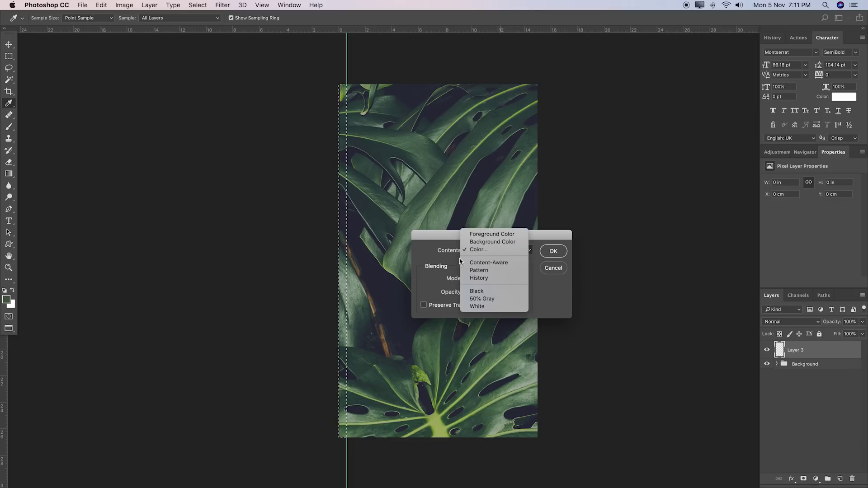
{"action": "left_click", "coordinate": [482, 307]}
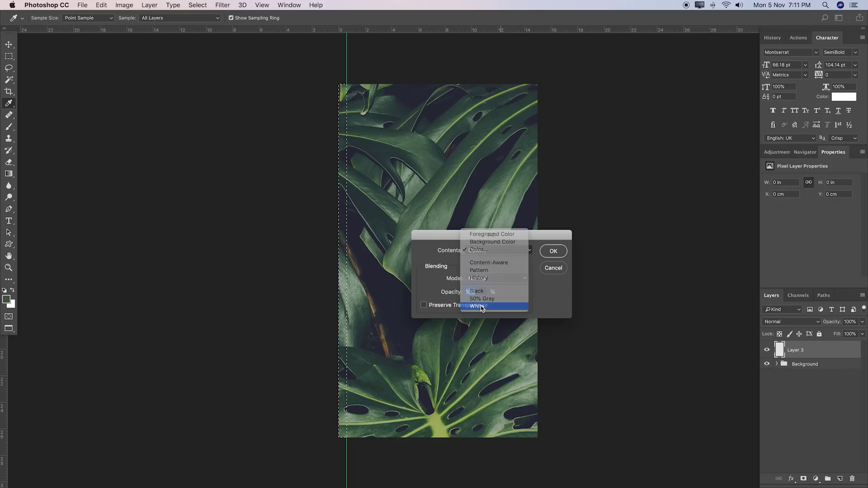
{"action": "left_click", "coordinate": [554, 252]}
{"action": "key", "text": "m"}
{"action": "key", "text": "super+d"}
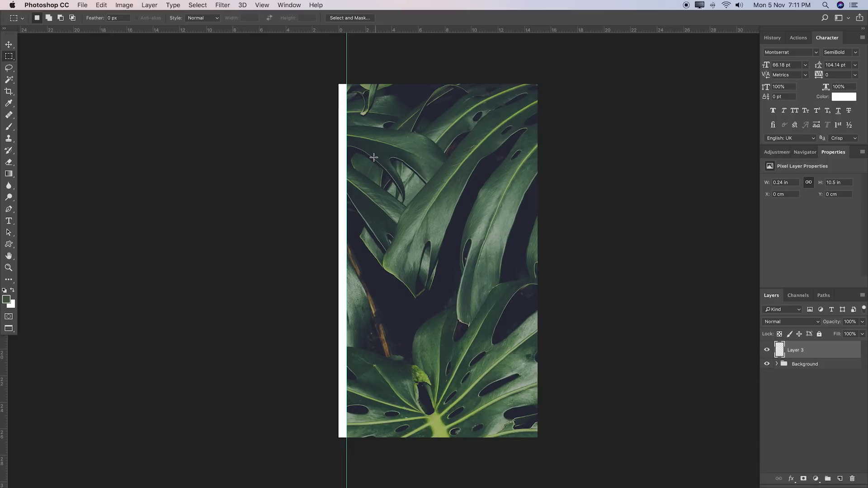
{"action": "key", "text": "v"}
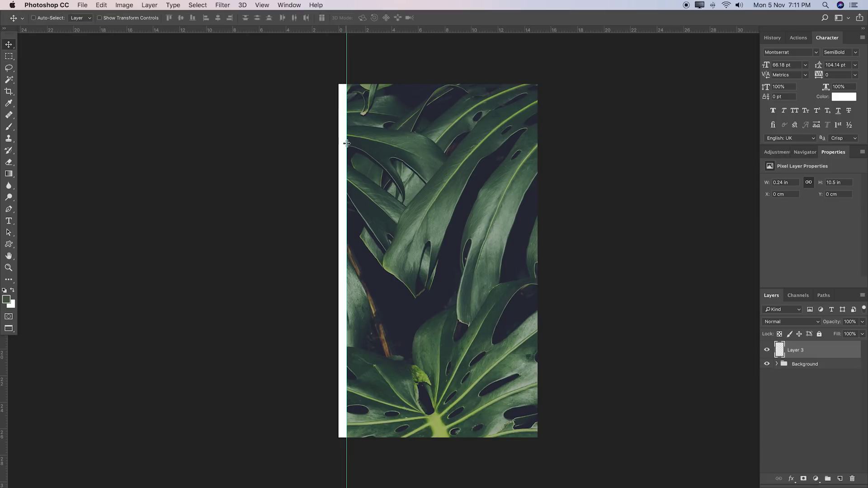
- Copy the strip to the right edge, and rotate copies 90° CW into top and bottom bars
{"action": "key", "text": "super+j"}
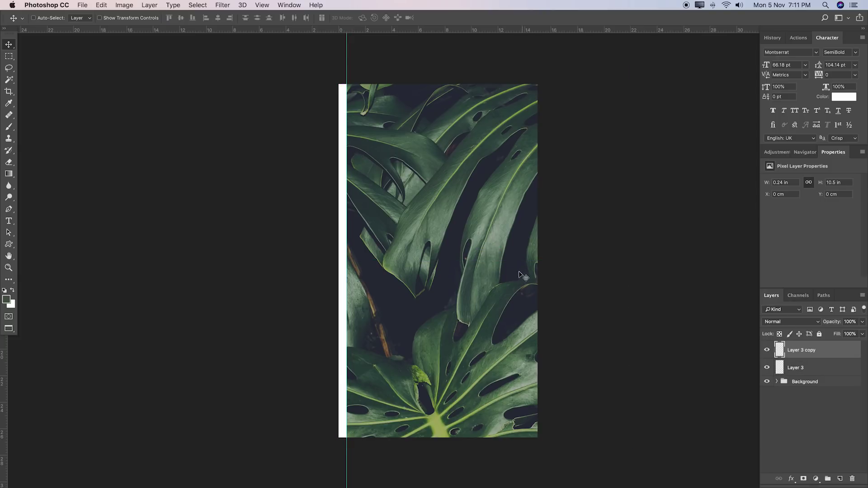
{"action": "left_click_drag", "start_coordinate": [345, 219], "coordinate": [535, 219]}
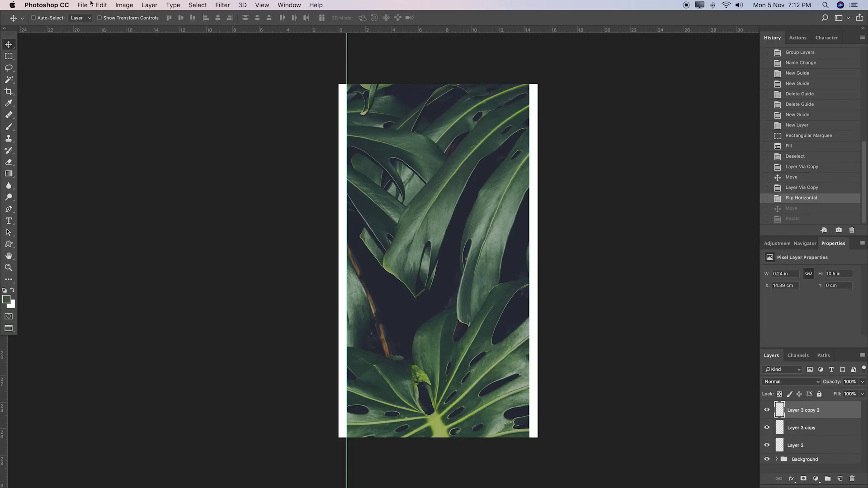
{"action": "left_click", "coordinate": [100, 5]}
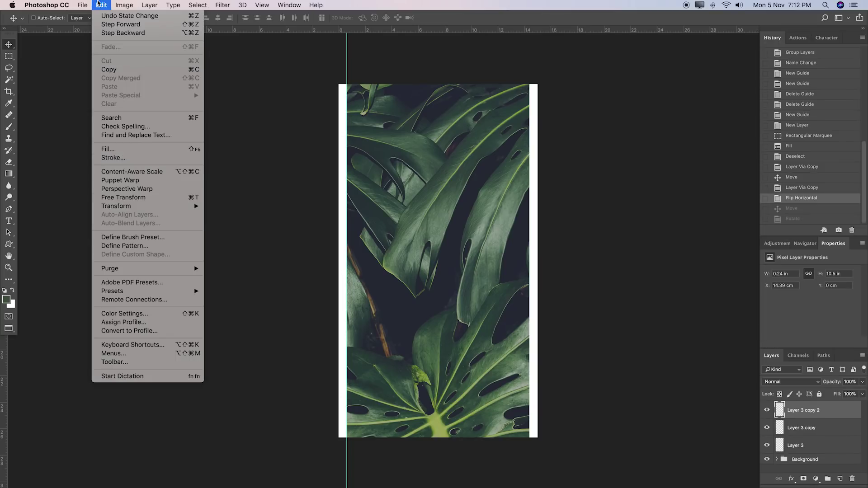
{"action": "mouse_move", "coordinate": [134, 207]}
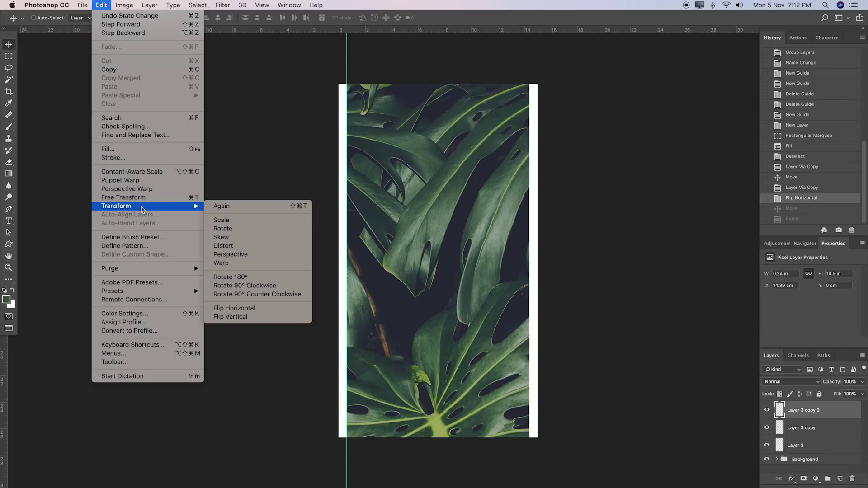
{"action": "left_click", "coordinate": [290, 285]}
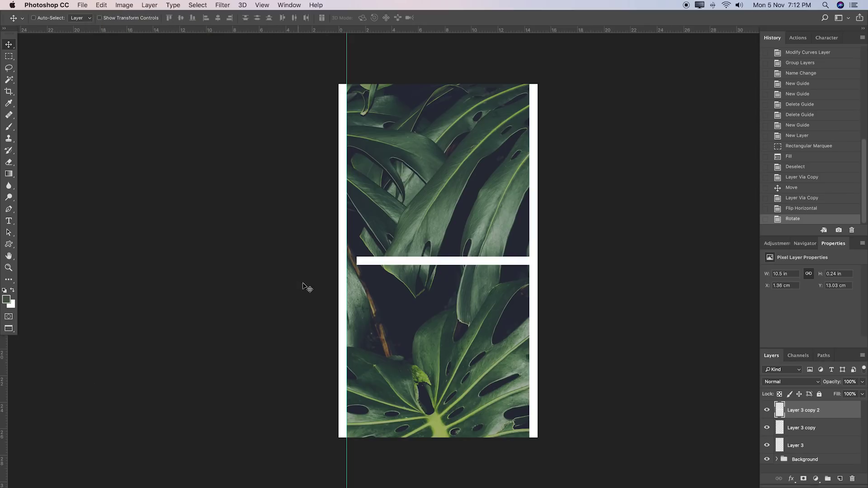
{"action": "left_click_drag", "start_coordinate": [516, 268], "coordinate": [500, 91]}
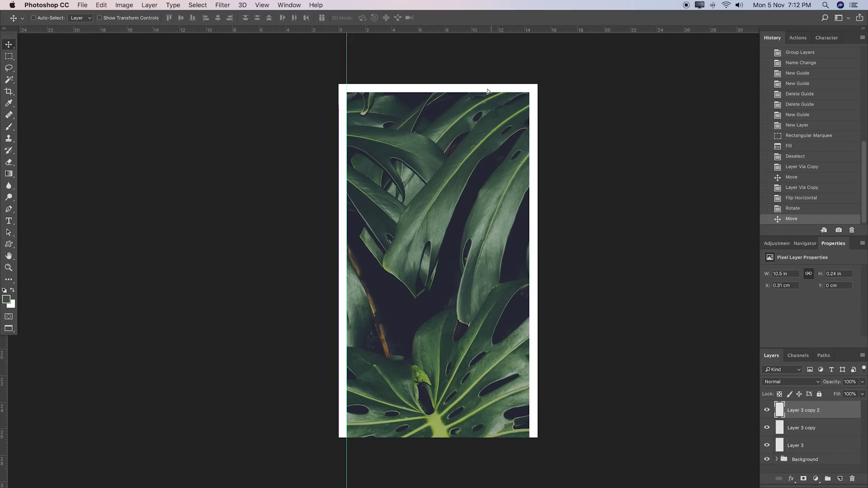
{"action": "left_click", "coordinate": [488, 92]}
{"action": "key", "text": "super+j"}
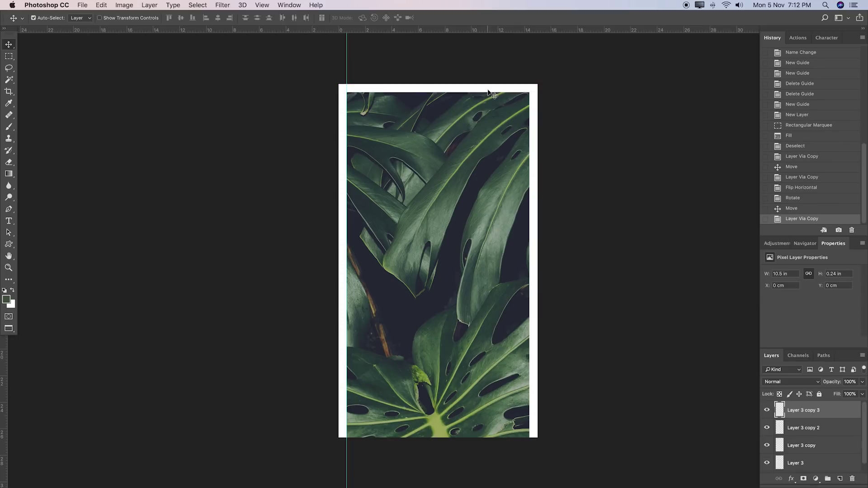
{"action": "left_click_drag", "start_coordinate": [488, 92], "coordinate": [483, 434]}
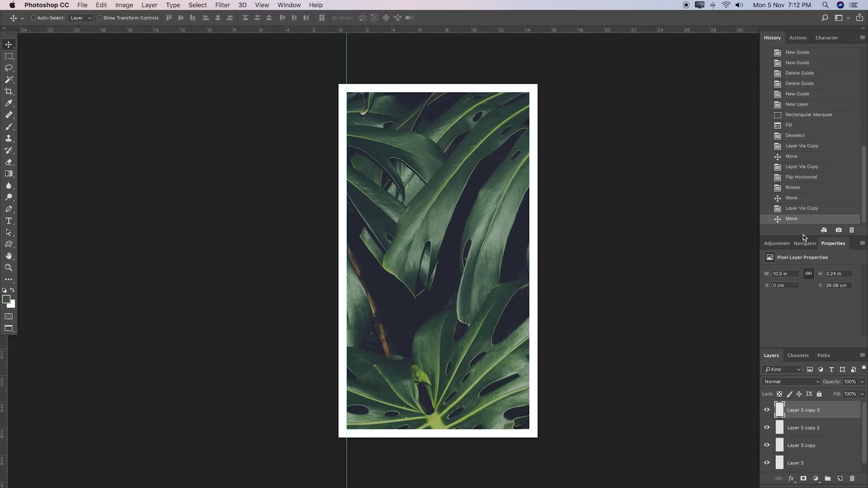
- Group the four white strip layers into a group named Graphics
{"action": "left_click_drag", "start_coordinate": [804, 236], "coordinate": [804, 110]}
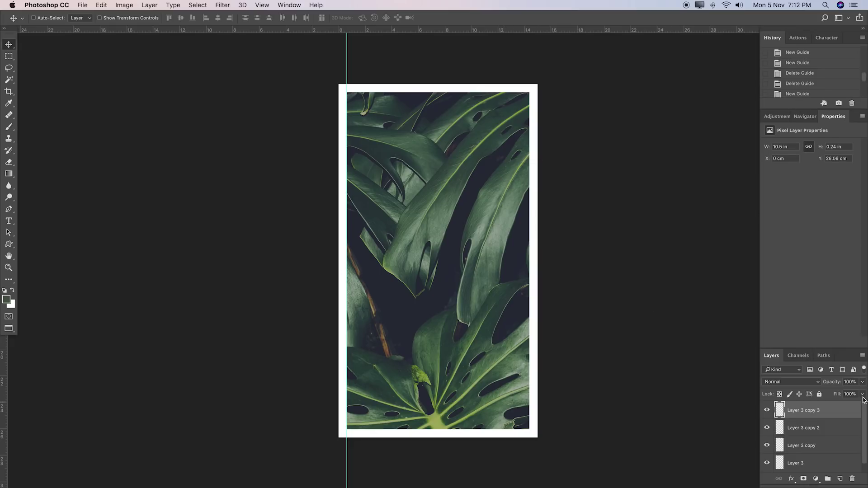
{"action": "left_click_drag", "start_coordinate": [822, 348], "coordinate": [822, 214]}
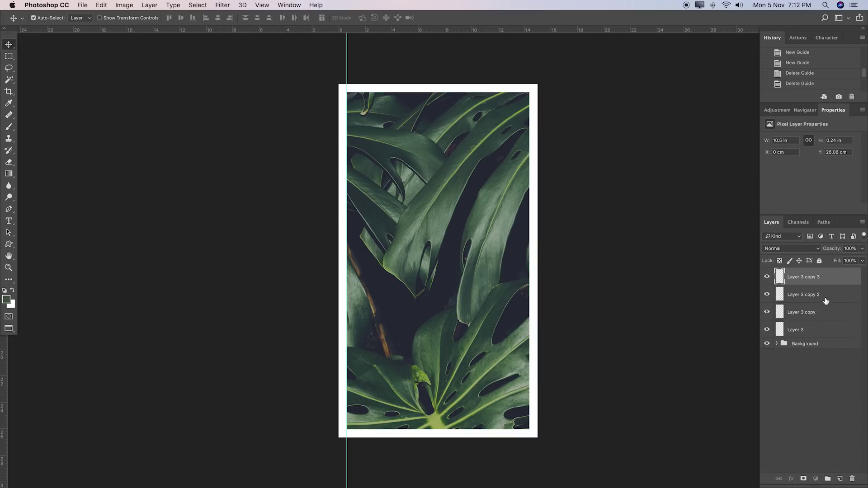
{"action": "left_click", "coordinate": [826, 296], "text": "super"}
{"action": "left_click", "coordinate": [824, 313], "text": "super"}
{"action": "left_click", "coordinate": [822, 332], "text": "super"}
{"action": "key", "text": "super+g"}
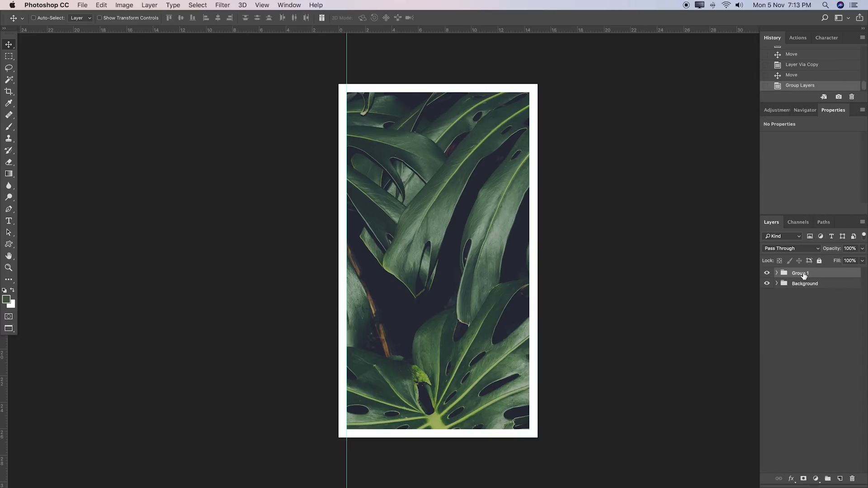
{"action": "double_click", "coordinate": [803, 273]}
{"action": "type", "text": "H"}
{"action": "key", "text": "BackSpace"}
{"action": "type", "text": "ics"}
{"action": "key", "text": "Return"}
{"action": "left_click", "coordinate": [777, 273]}
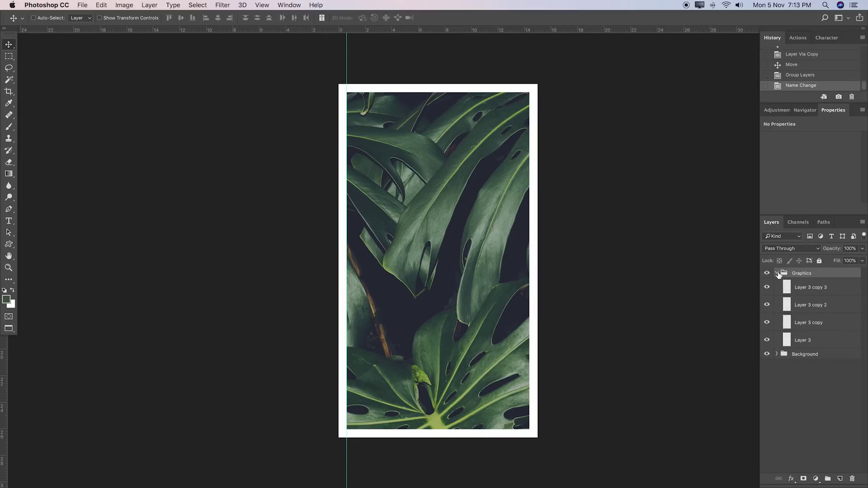
{"action": "left_click", "coordinate": [806, 287]}
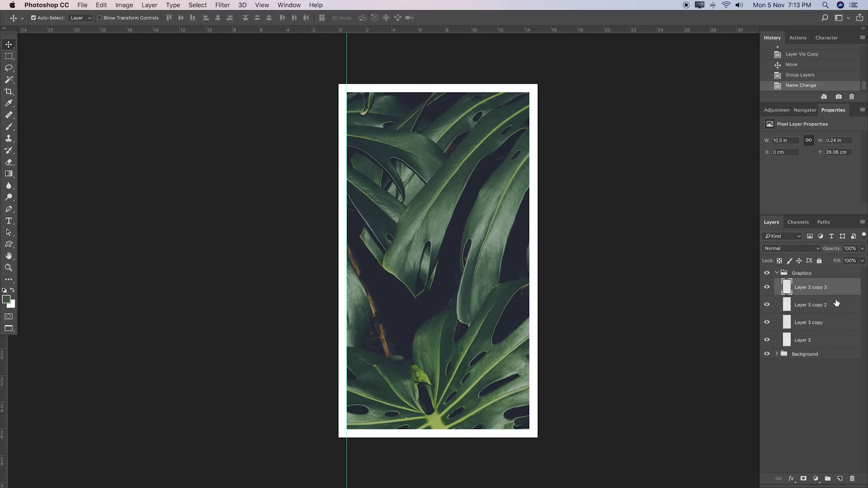
- Copy a border strip down into the photo, trim it to a short stripe, and raise it slightly
{"action": "key", "text": "super+j"}
{"action": "left_click_drag", "start_coordinate": [464, 110], "coordinate": [433, 356]}
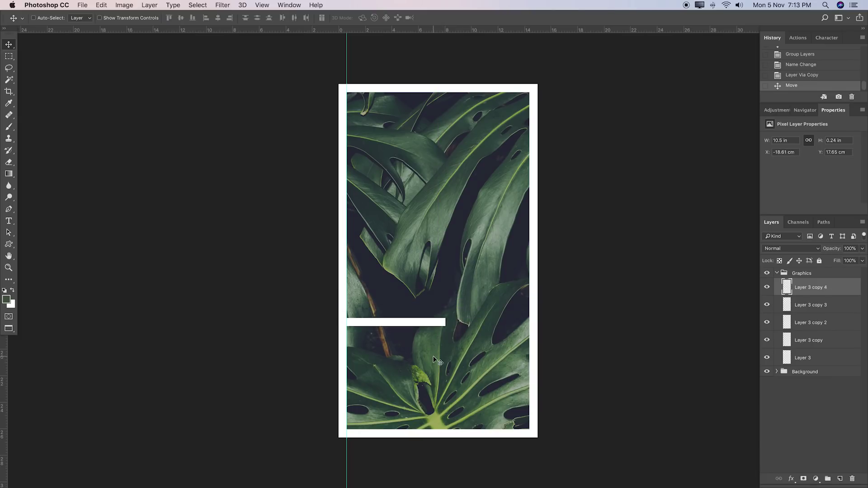
{"action": "key", "text": "m"}
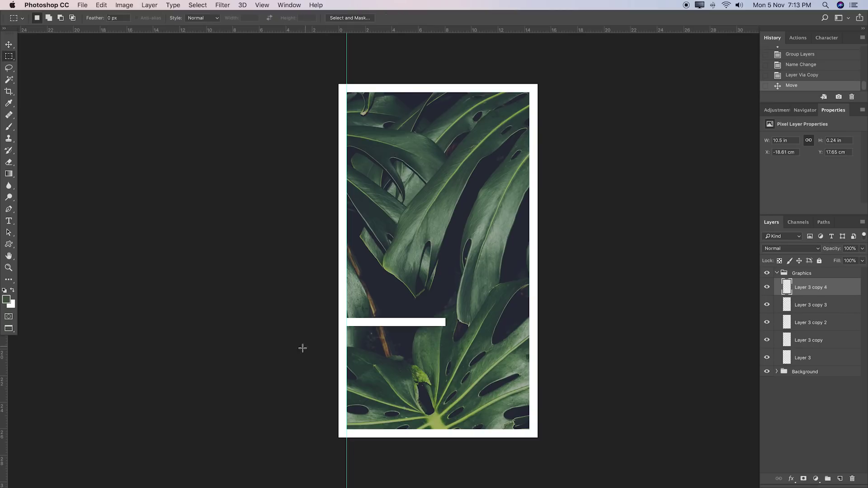
{"action": "left_click_drag", "start_coordinate": [339, 354], "coordinate": [466, 323]}
{"action": "key", "text": "Delete"}
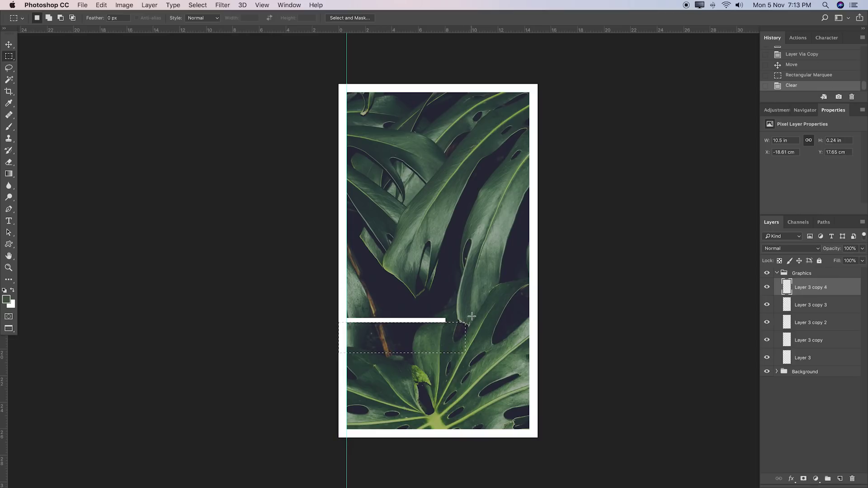
{"action": "key", "text": "super+d"}
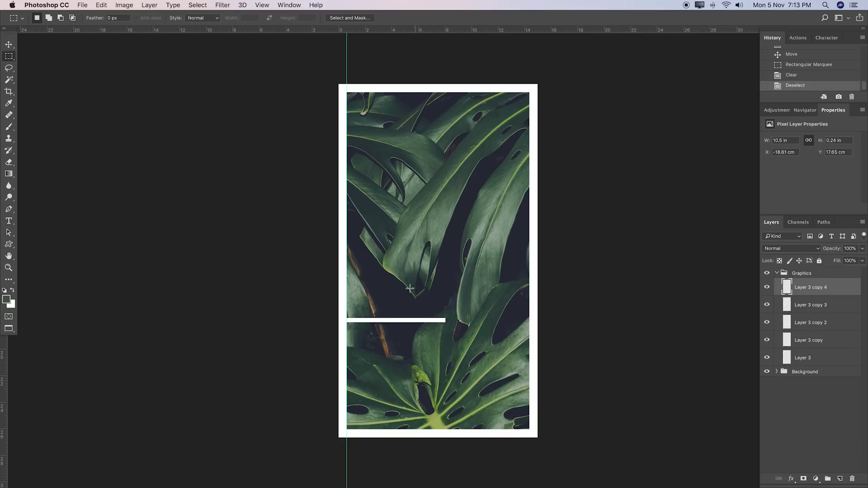
{"action": "key", "text": "v"}
{"action": "mouse_move", "coordinate": [441, 300]}
{"action": "left_mouse_down"}
{"action": "mouse_move", "coordinate": [446, 292]}
{"action": "mouse_move", "coordinate": [440, 296]}
{"action": "left_mouse_up"}
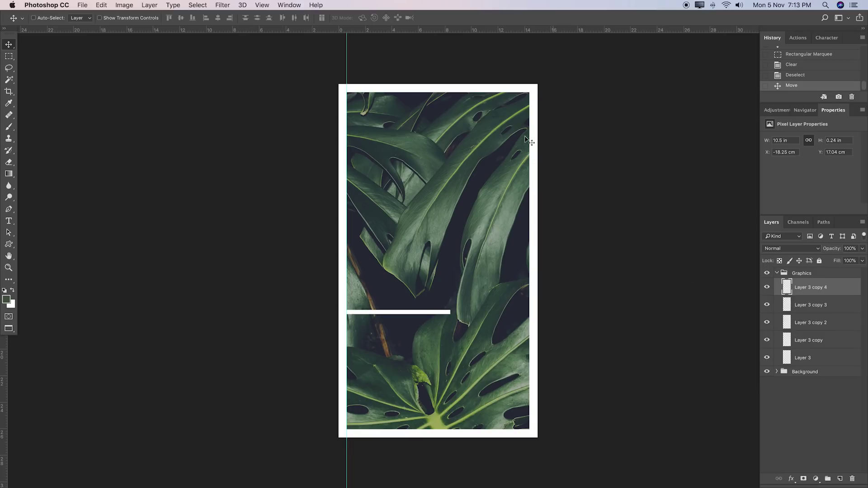
- Nudge the left, right, top and bottom border strips one arrow step outward each
{"action": "left_click", "coordinate": [817, 362]}
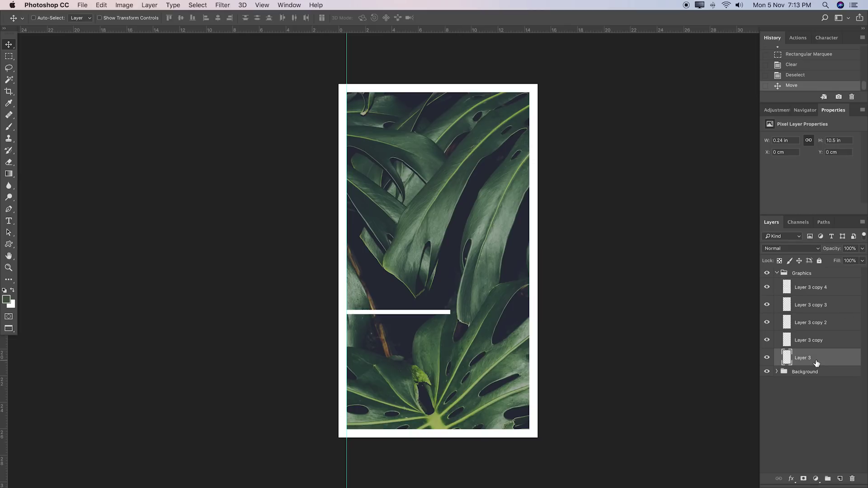
{"action": "key", "text": "Left"}
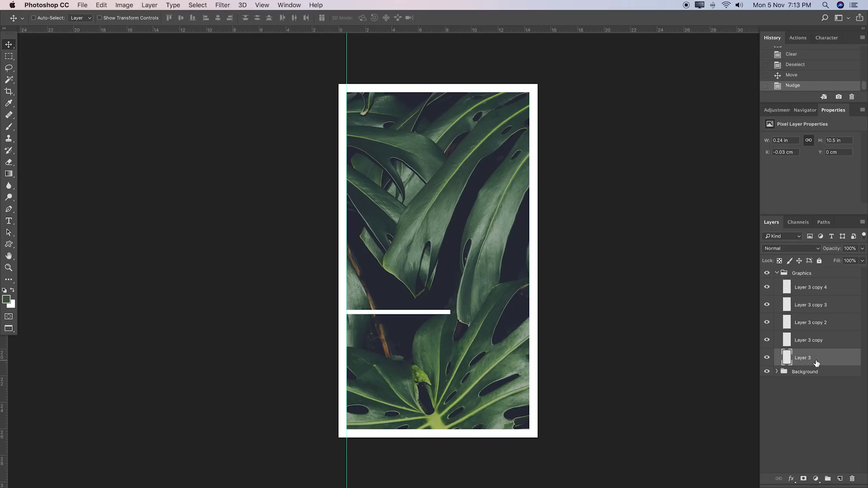
{"action": "key", "text": "super+z"}
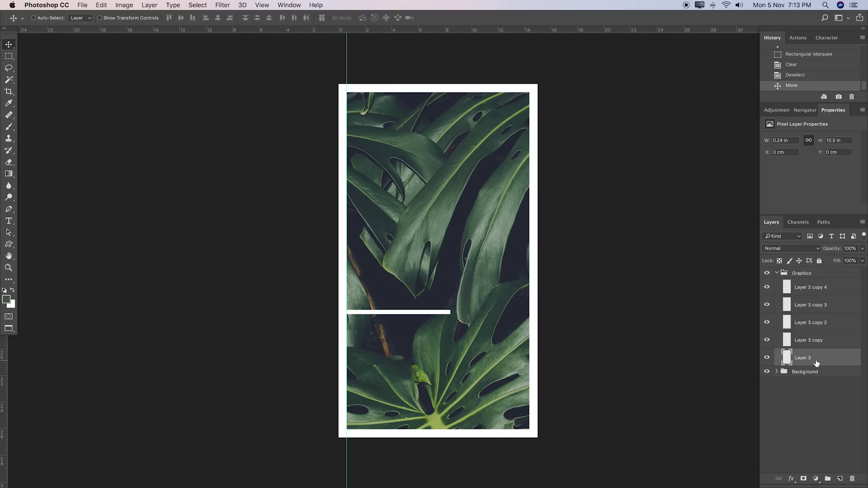
{"action": "key", "text": "Left"}
{"action": "key", "text": "Left"}
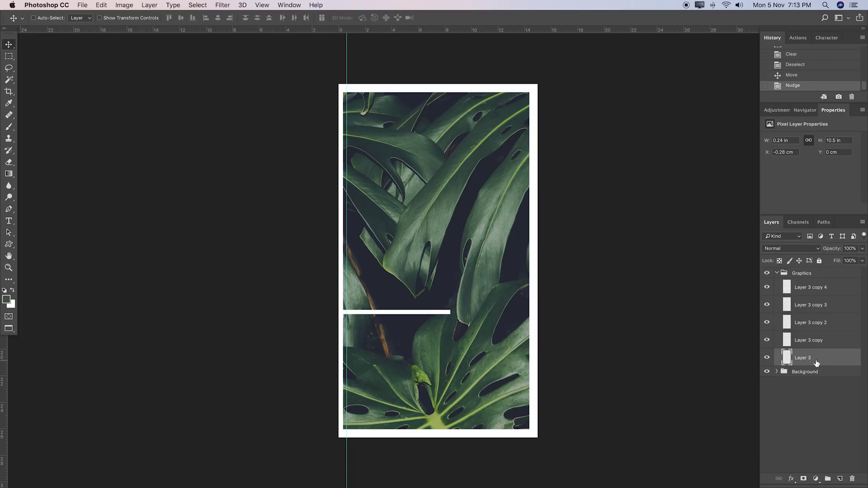
{"action": "left_click", "coordinate": [798, 340]}
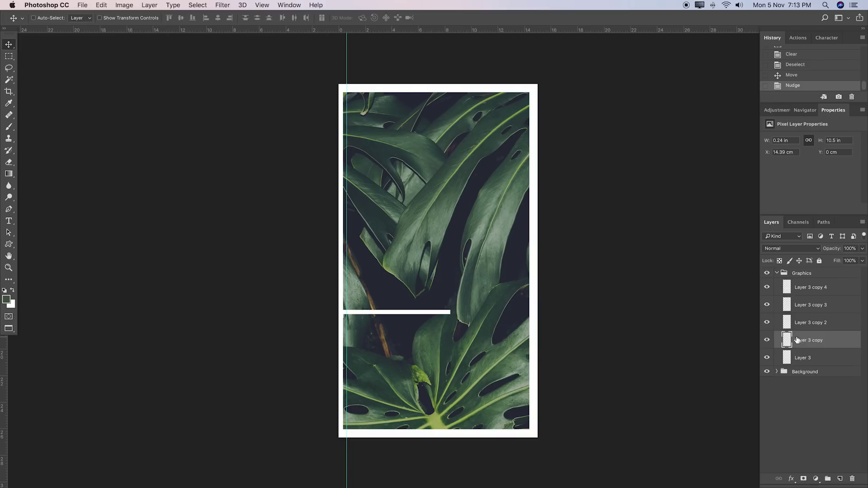
{"action": "key", "text": "Right"}
{"action": "key", "text": "Right"}
{"action": "left_click", "coordinate": [818, 323]}
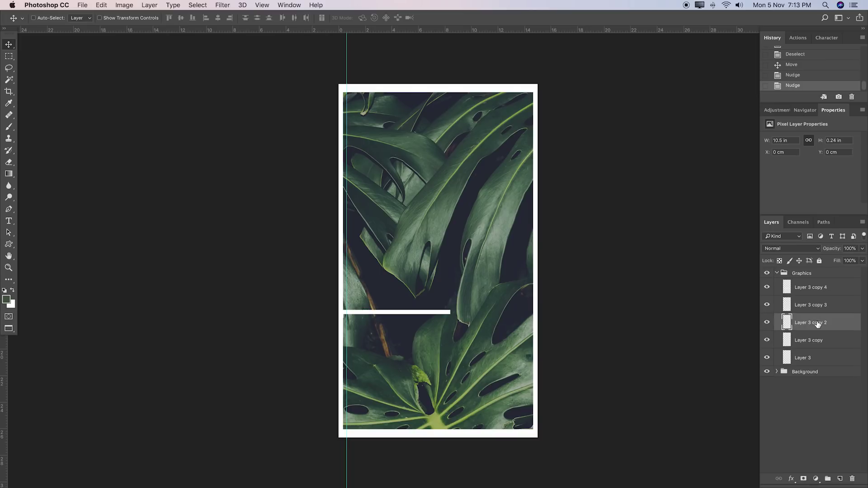
{"action": "key", "text": "Up"}
{"action": "key", "text": "Up"}
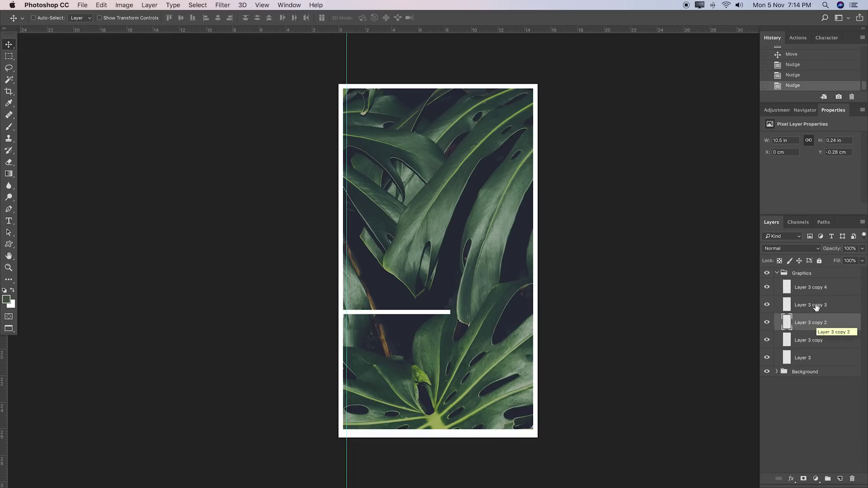
{"action": "left_click", "coordinate": [815, 306]}
{"action": "key", "text": "Down"}
{"action": "key", "text": "Down"}
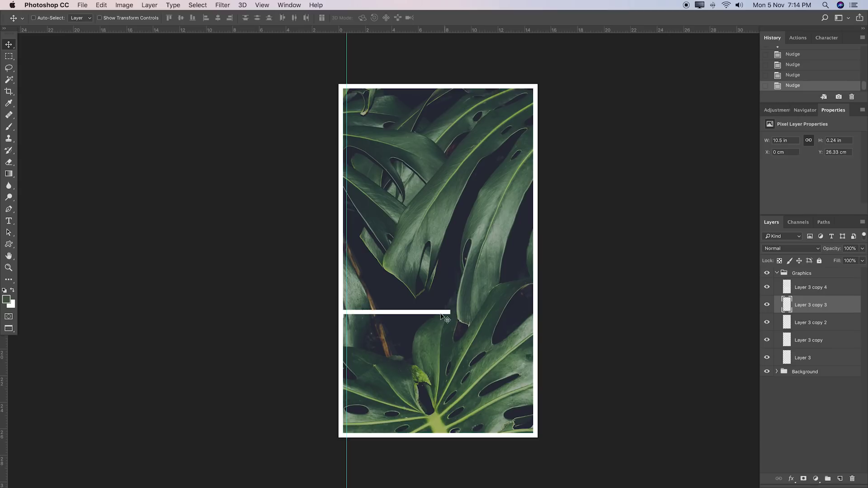
{"action": "scroll", "coordinate": [357, 328], "scroll_direction": "up", "scroll_amount": 1}
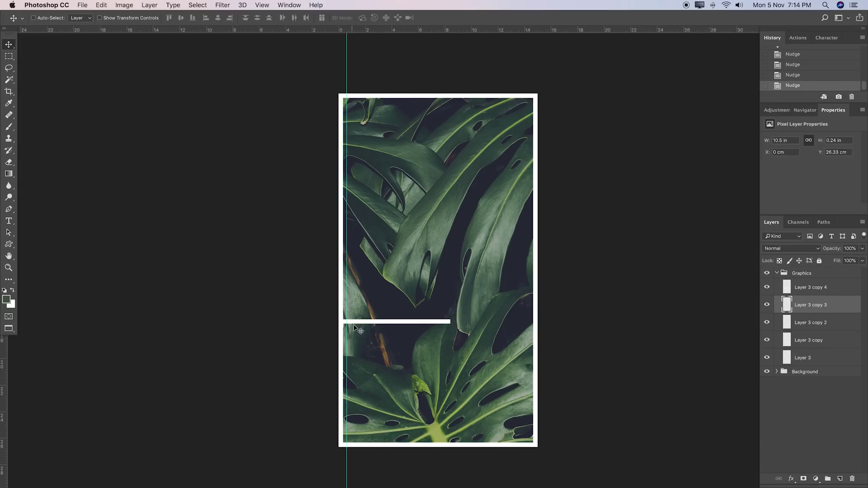
- Draw a text box over the photo, type TRAVEL, and select all of it
{"action": "left_click", "coordinate": [9, 221]}
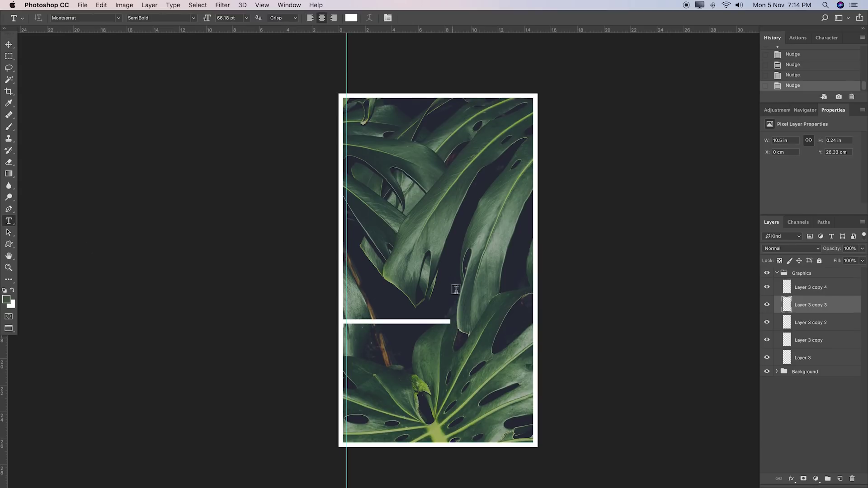
{"action": "left_click_drag", "start_coordinate": [361, 236], "coordinate": [496, 302]}
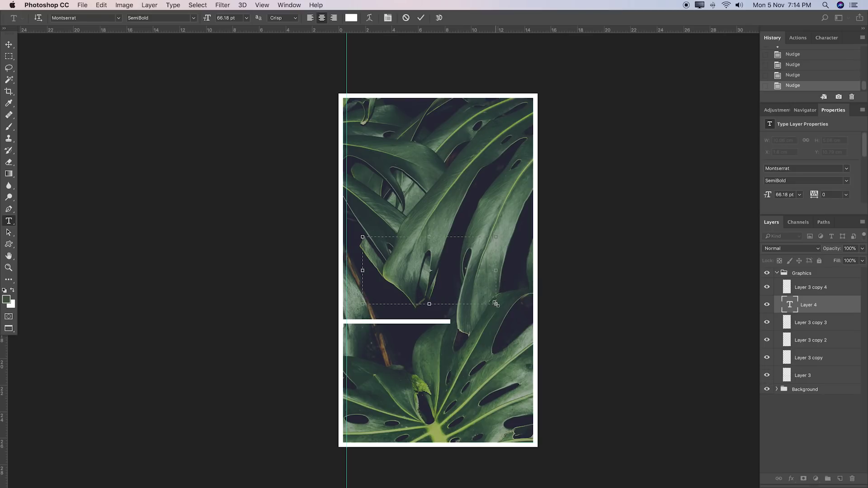
{"action": "type", "text": "Tra"}
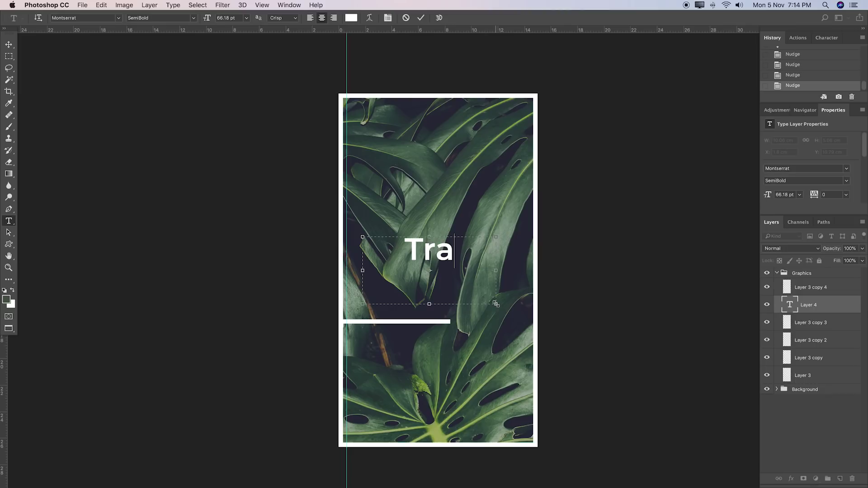
{"action": "key", "text": "BackSpace"}
{"action": "key", "text": "BackSpace"}
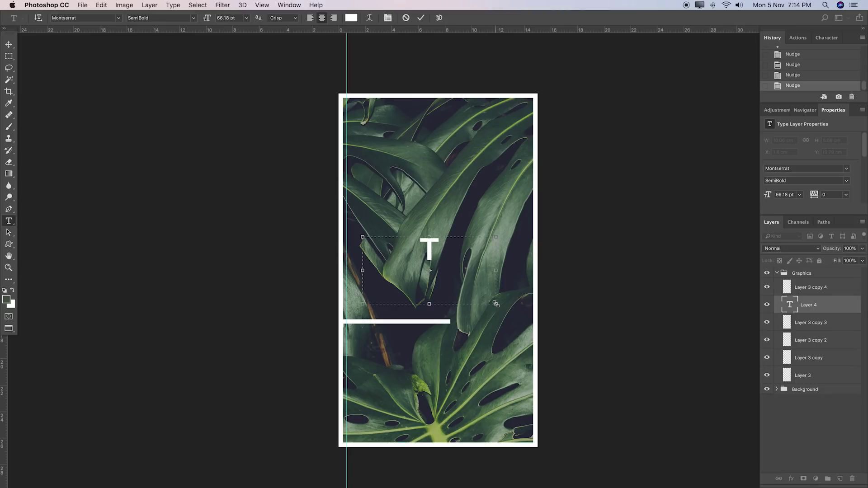
{"action": "type", "text": "RAVEL"}
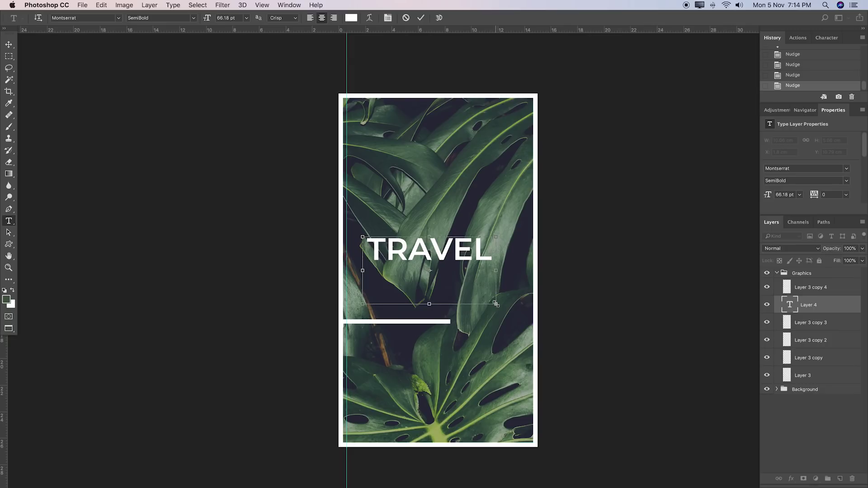
{"action": "key", "text": "super+a"}
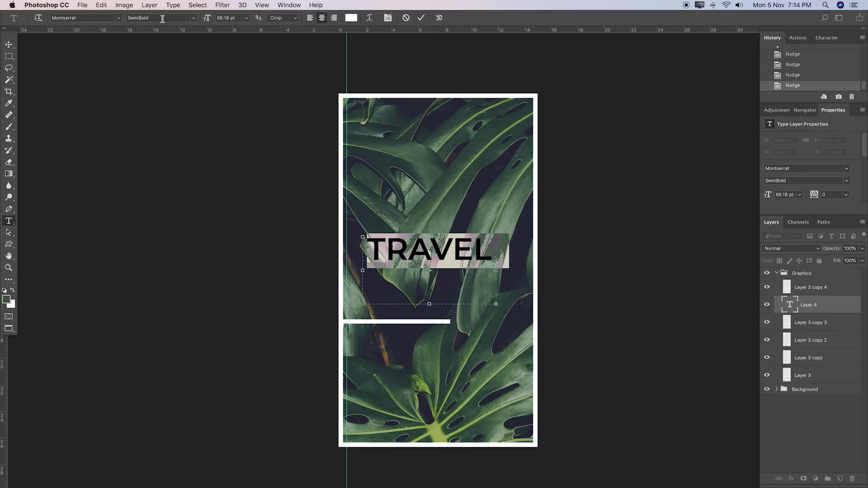
- Make the title Montserrat Bold at 43.18 pt, right-aligned, with tighter line spacing
{"action": "left_click", "coordinate": [193, 18]}
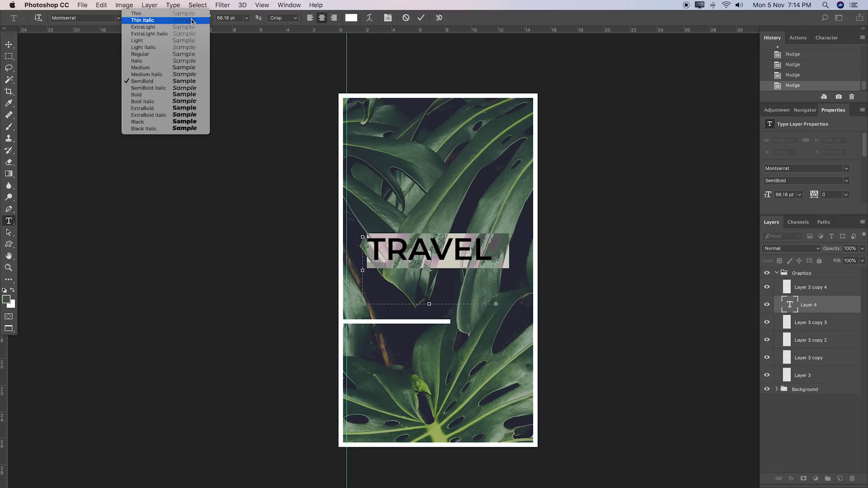
{"action": "left_click", "coordinate": [169, 96]}
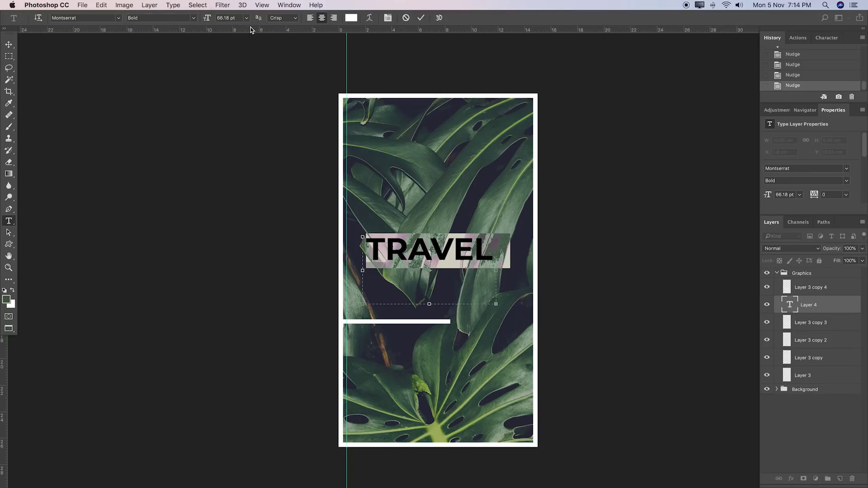
{"action": "left_click", "coordinate": [234, 18]}
{"action": "left_click_drag", "start_coordinate": [210, 18], "coordinate": [201, 18]}
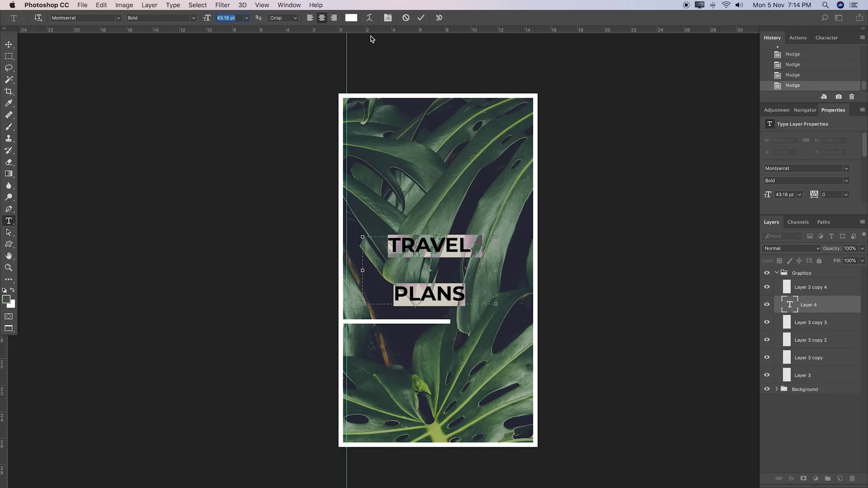
{"action": "left_click", "coordinate": [826, 38]}
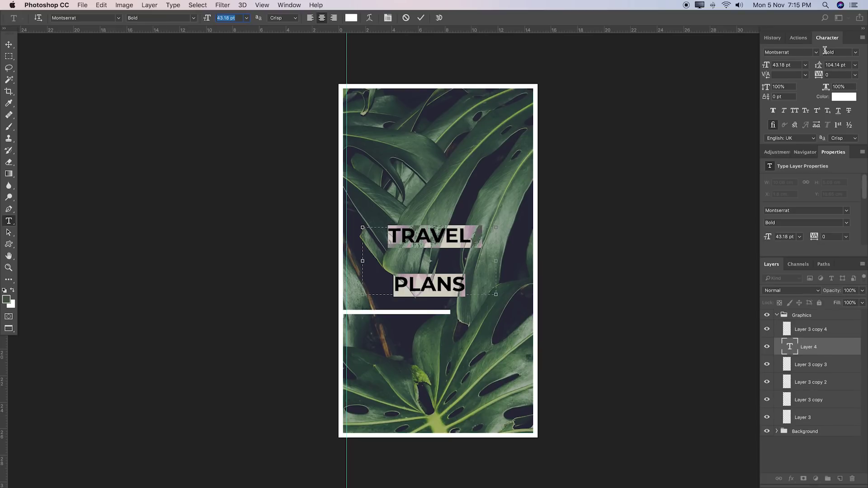
{"action": "left_click", "coordinate": [282, 5]}
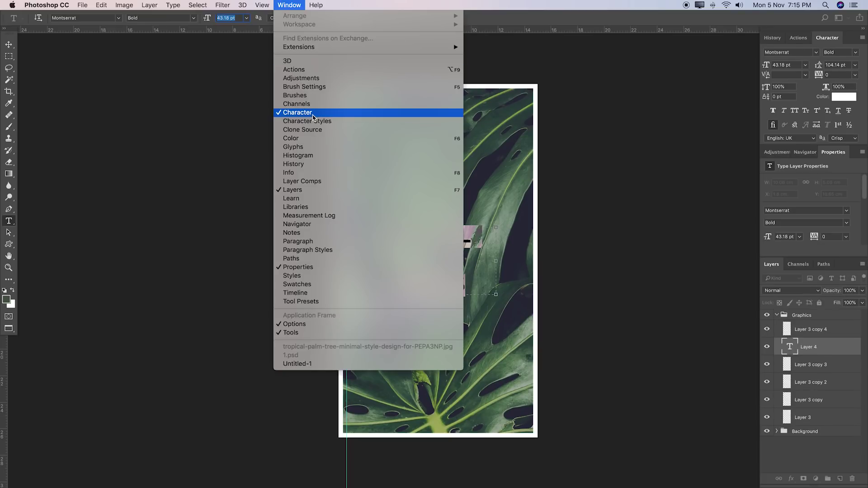
{"action": "left_click", "coordinate": [810, 93]}
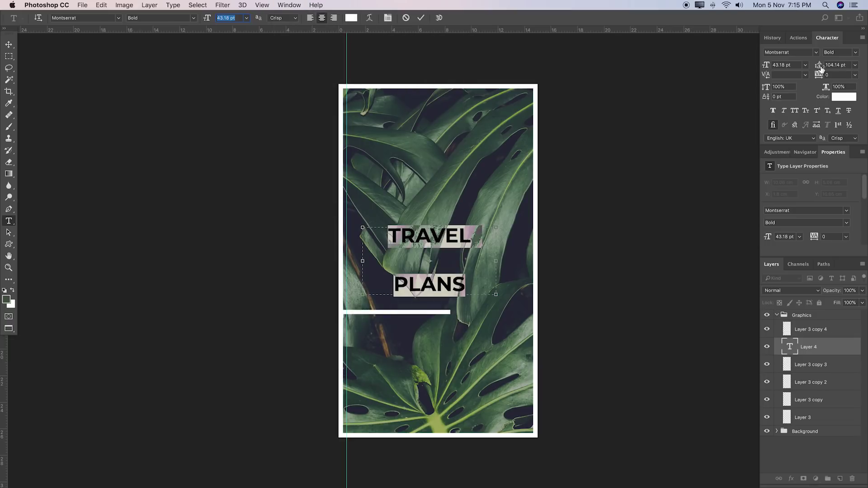
{"action": "left_click_drag", "start_coordinate": [821, 67], "coordinate": [794, 68]}
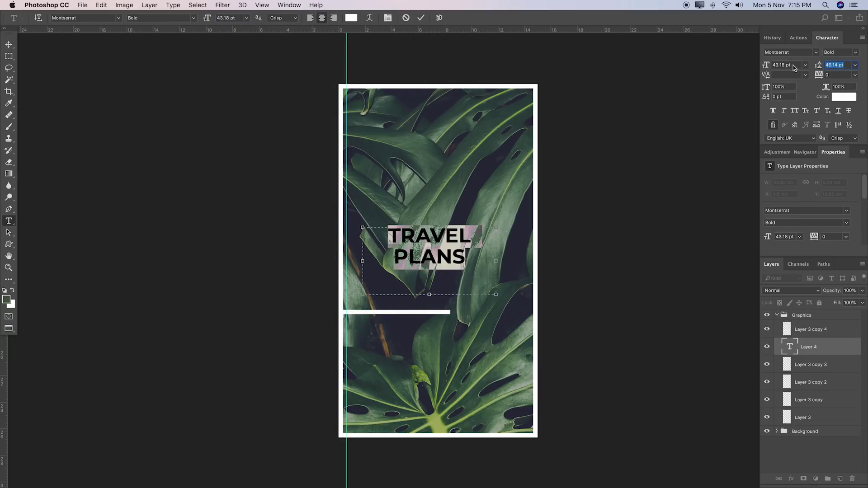
{"action": "left_click", "coordinate": [225, 18]}
{"action": "left_click", "coordinate": [335, 19]}
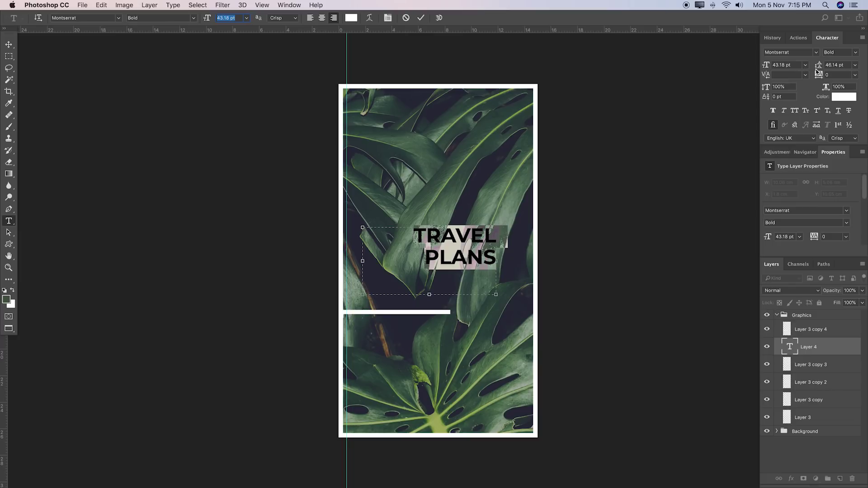
{"action": "left_click_drag", "start_coordinate": [819, 66], "coordinate": [817, 66]}
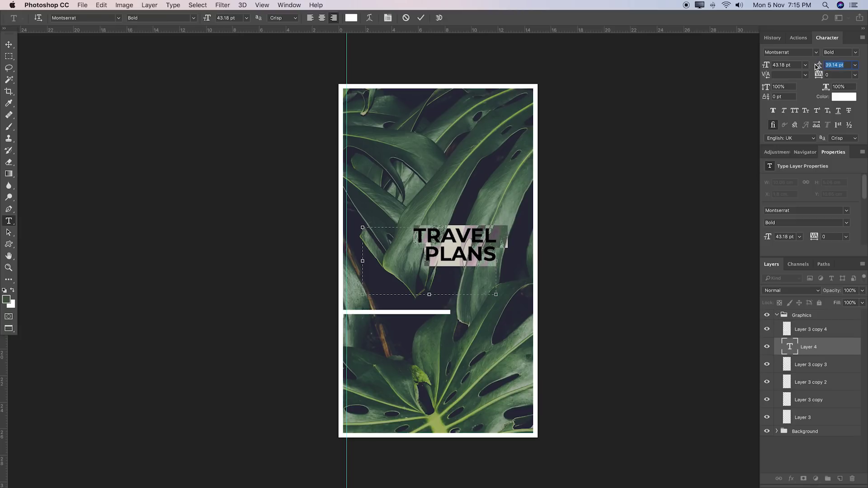
{"action": "left_click", "coordinate": [420, 18]}
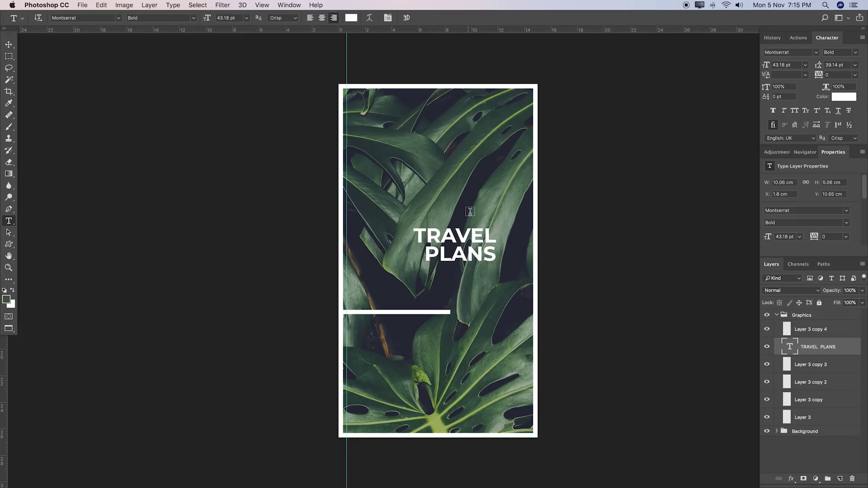
- Move the TRAVEL PLANS title left and down to sit just above the stripe
{"action": "key", "text": "v"}
{"action": "left_click_drag", "start_coordinate": [500, 232], "coordinate": [446, 276]}
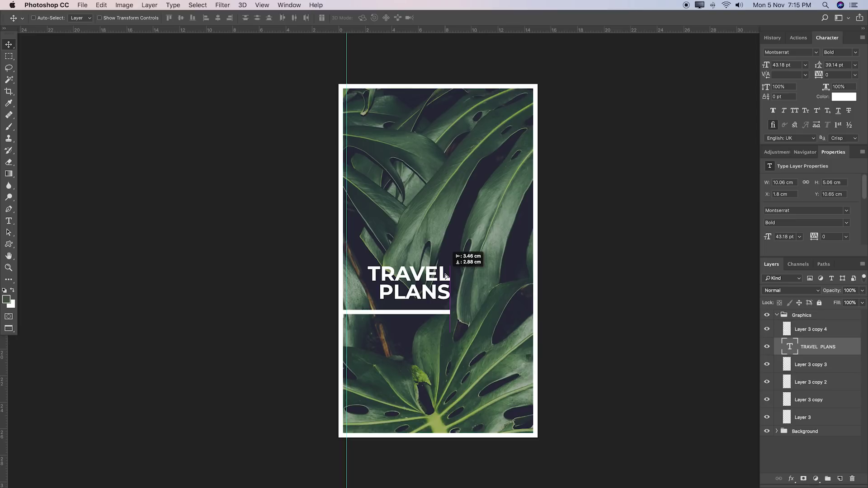
{"action": "left_click_drag", "start_coordinate": [445, 276], "coordinate": [447, 277]}
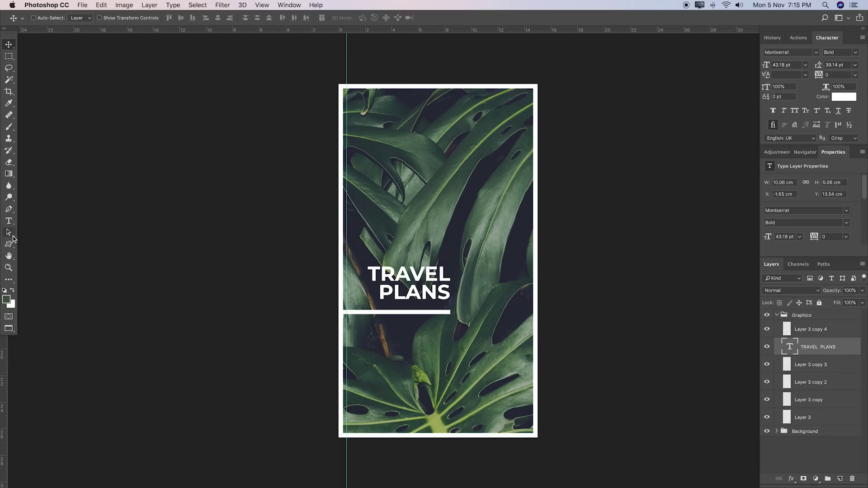
{"action": "left_click", "coordinate": [9, 221]}
- Draw a paragraph text box below the stripe and select all its Lorem ipsum text
{"action": "left_click_drag", "start_coordinate": [367, 333], "coordinate": [520, 423]}
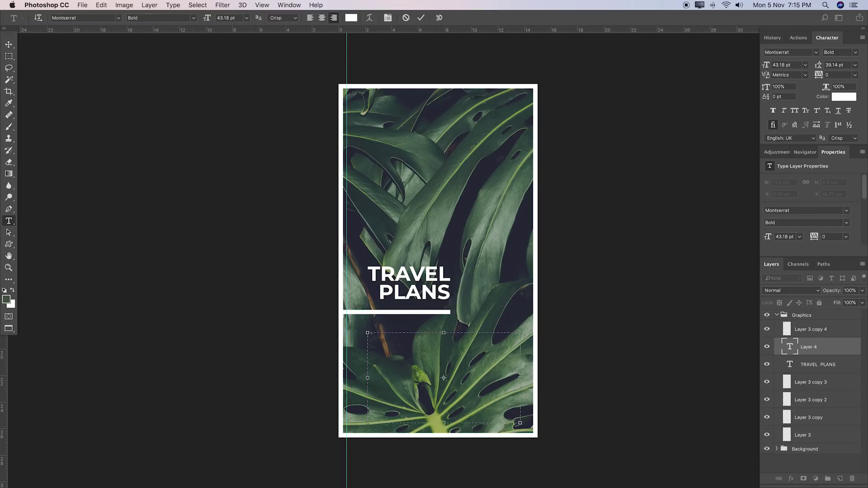
{"action": "key", "text": "Escape"}
{"action": "key", "text": "Tab"}
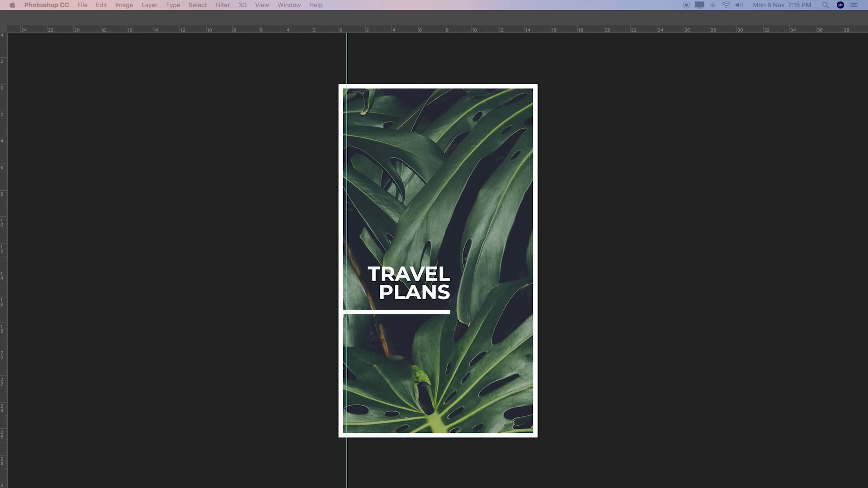
{"action": "key", "text": "Tab"}
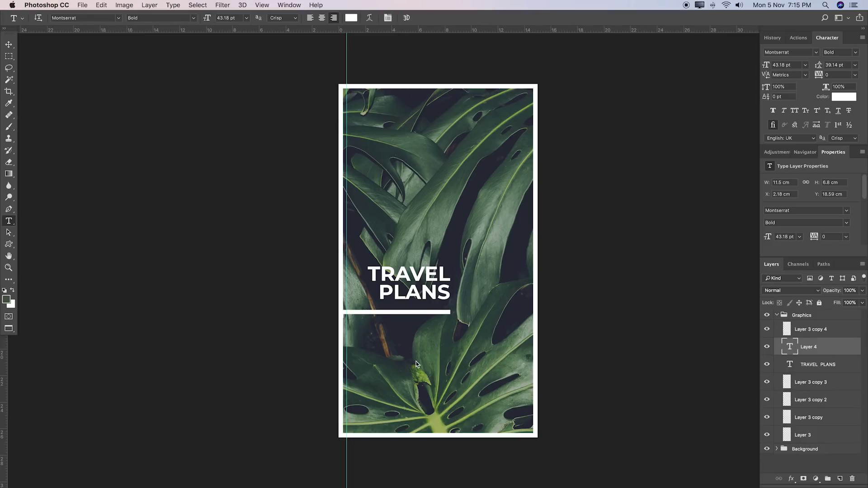
{"action": "left_click_drag", "start_coordinate": [360, 329], "coordinate": [520, 419]}
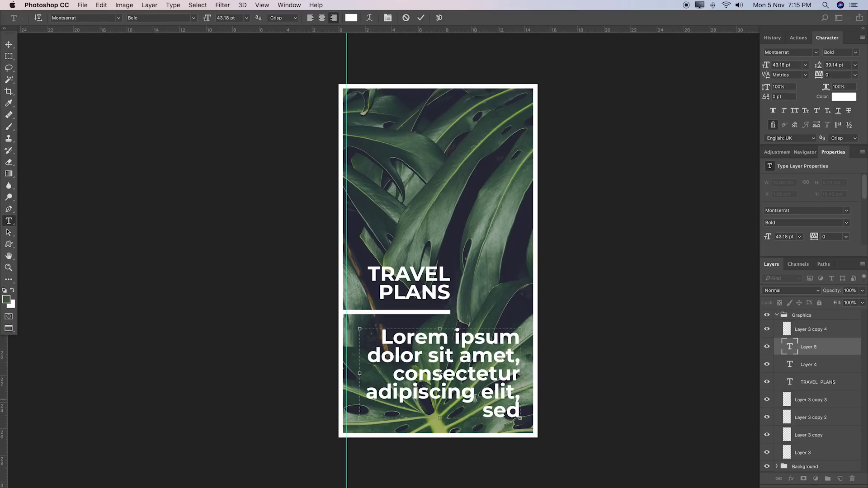
{"action": "left_click", "coordinate": [376, 333]}
{"action": "key", "text": "super+a"}
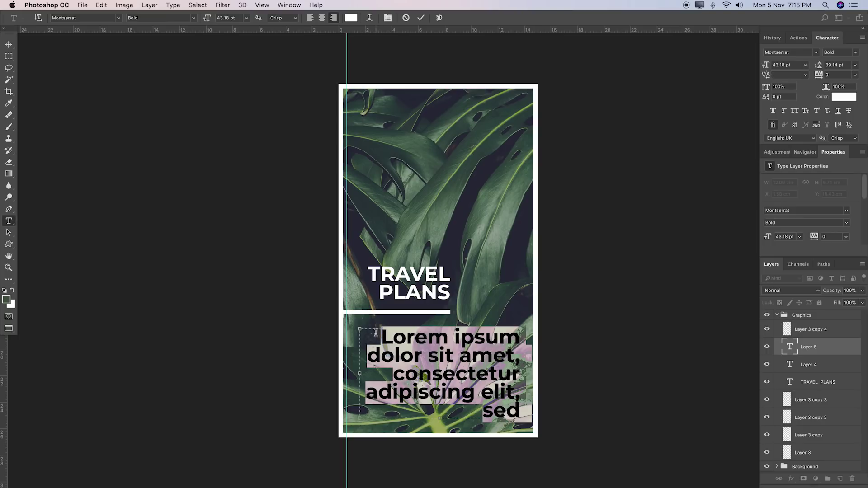
- Left-align the paragraph at 16.18 pt with 23.14 pt leading and commit it
{"action": "left_click", "coordinate": [311, 18]}
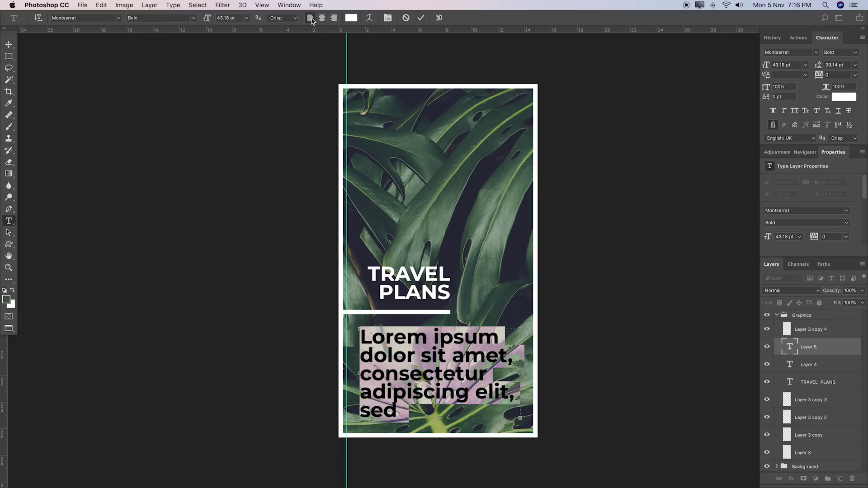
{"action": "left_click_drag", "start_coordinate": [208, 19], "coordinate": [198, 18]}
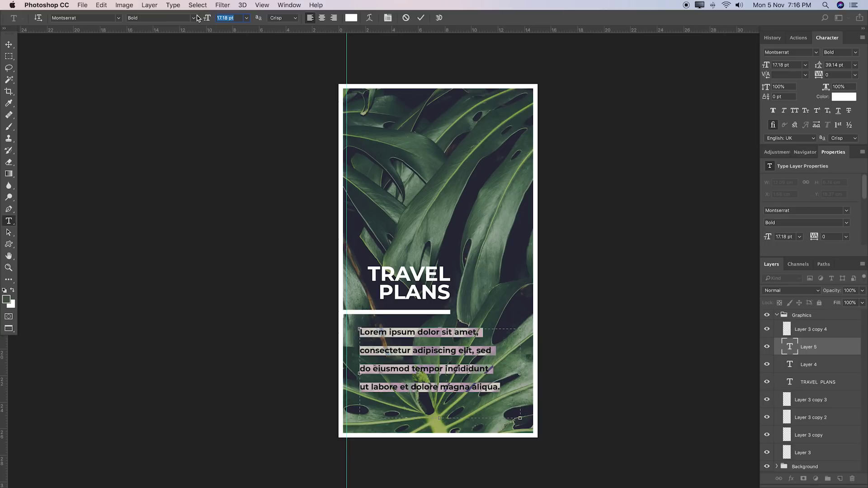
{"action": "left_click_drag", "start_coordinate": [198, 18], "coordinate": [196, 18]}
{"action": "key", "text": "Up"}
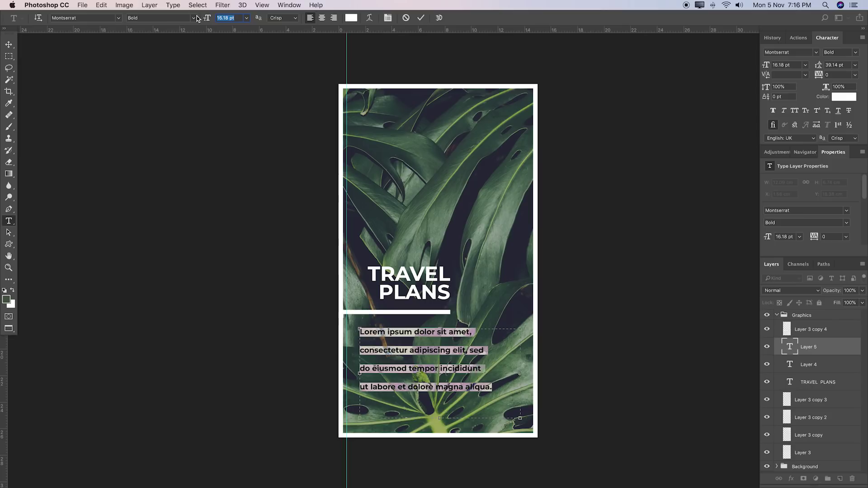
{"action": "key", "text": "Return"}
{"action": "left_click", "coordinate": [155, 18]}
{"action": "left_click_drag", "start_coordinate": [819, 67], "coordinate": [814, 67]}
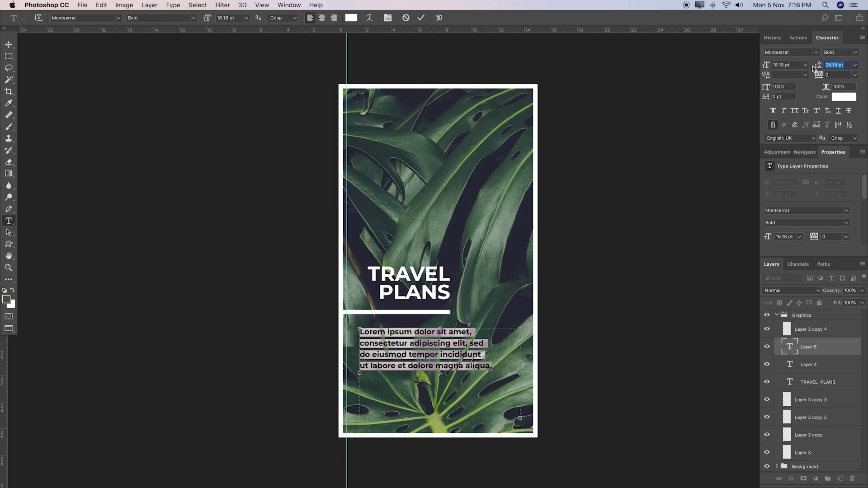
{"action": "left_click_drag", "start_coordinate": [814, 67], "coordinate": [813, 68]}
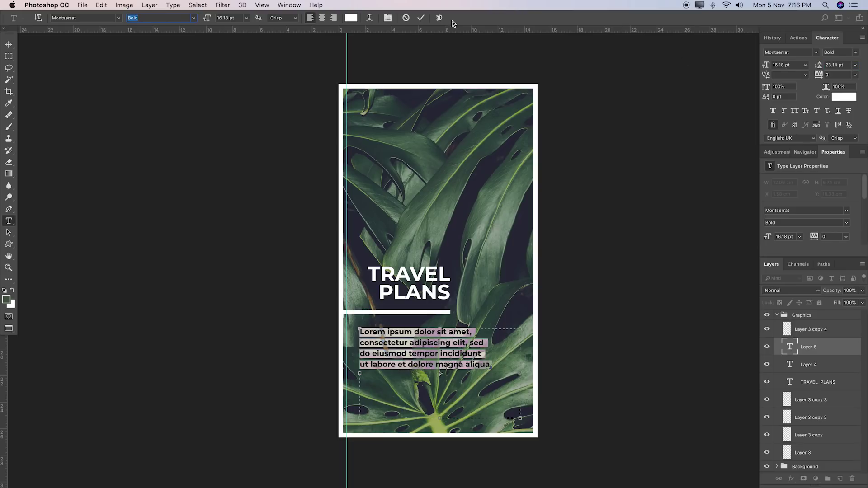
{"action": "left_click", "coordinate": [422, 18]}
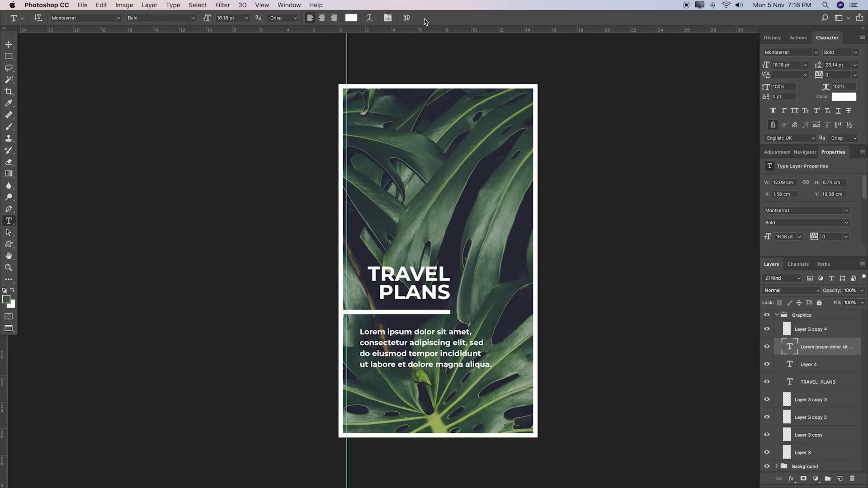
{"action": "left_click", "coordinate": [9, 44]}
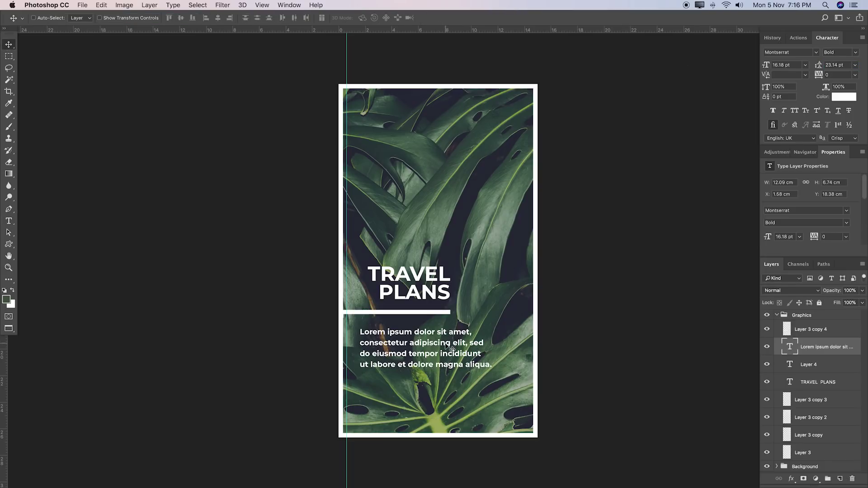
- Move the paragraph slightly lower, hide the guides, and zoom out to the whole story
{"action": "mouse_move", "coordinate": [446, 345]}
{"action": "left_mouse_down"}
{"action": "mouse_move", "coordinate": [450, 361]}
{"action": "mouse_move", "coordinate": [450, 348]}
{"action": "mouse_move", "coordinate": [435, 377]}
{"action": "mouse_move", "coordinate": [434, 349]}
{"action": "left_mouse_up"}
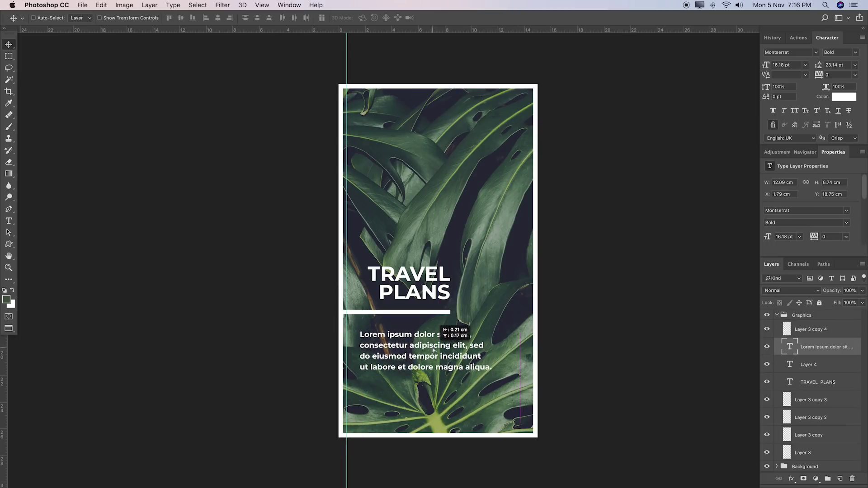
{"action": "left_click_drag", "start_coordinate": [433, 350], "coordinate": [433, 350]}
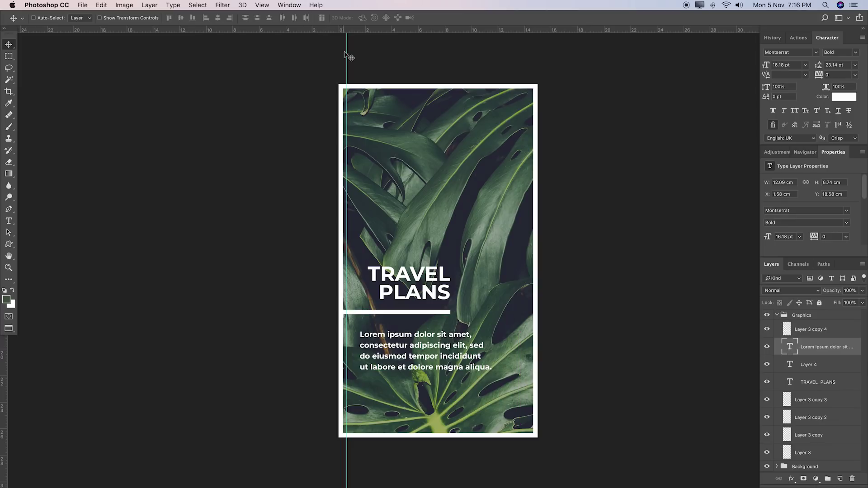
{"action": "key", "text": "super+semicolon"}
{"action": "key", "text": "z"}
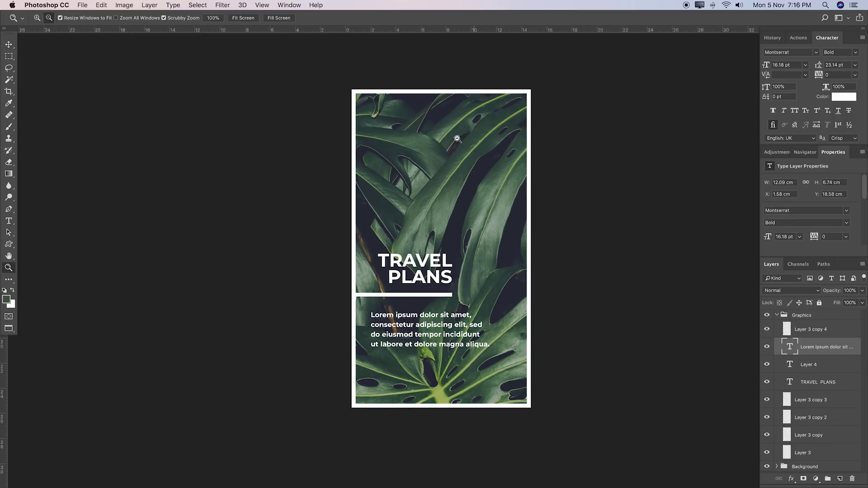
{"action": "left_click", "coordinate": [457, 138], "text": "alt"}
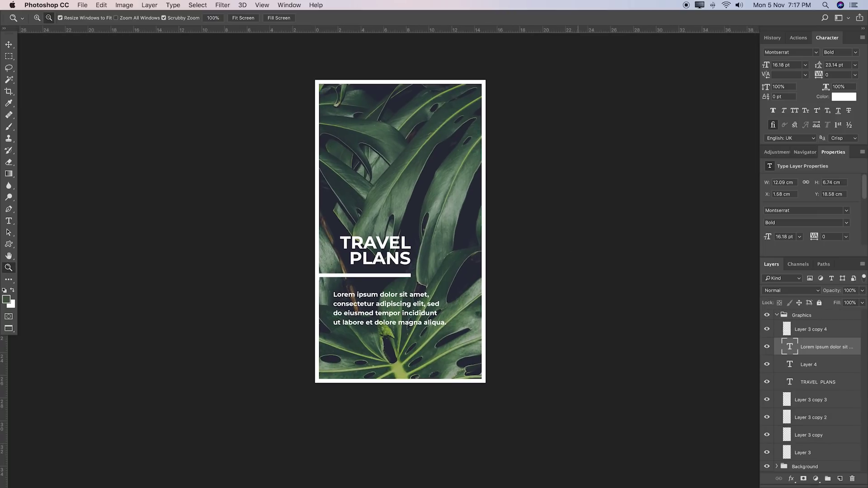
- Group the paragraph, Layer 4 and TRAVEL PLANS as Text, placed above Graphics
{"action": "left_click", "coordinate": [778, 315]}
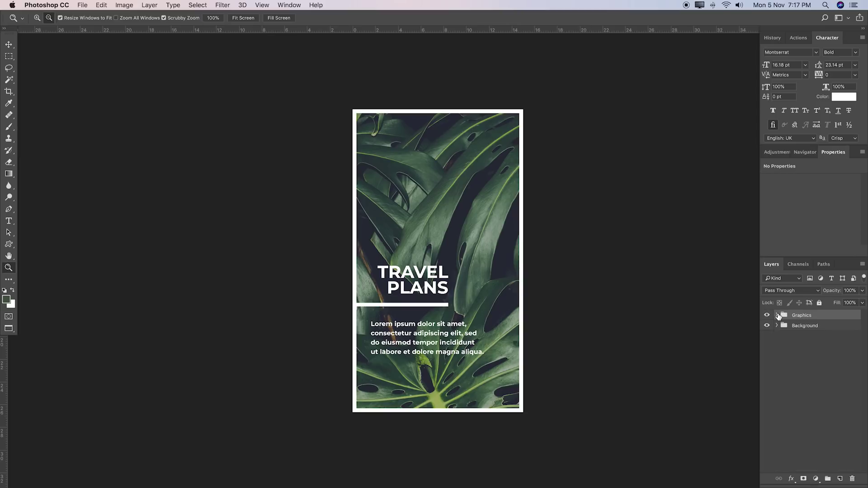
{"action": "left_click", "coordinate": [778, 315]}
{"action": "left_click", "coordinate": [825, 352]}
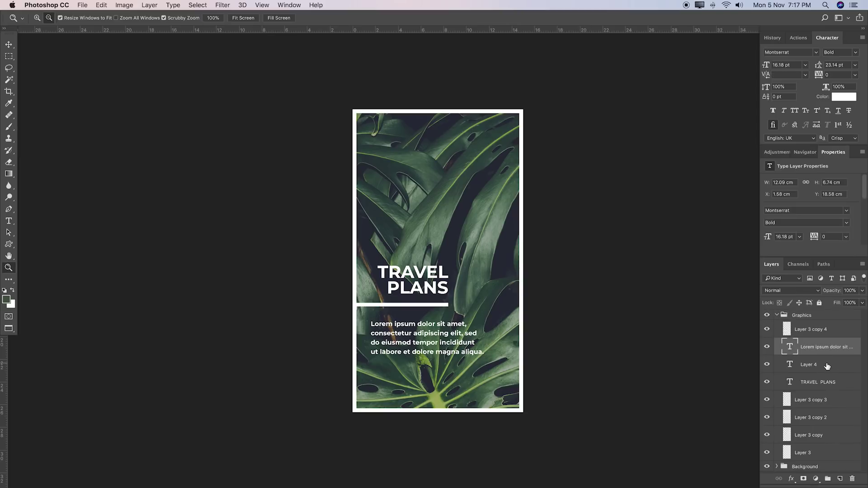
{"action": "left_click", "coordinate": [826, 366], "text": "shift"}
{"action": "left_click", "coordinate": [824, 382], "text": "shift"}
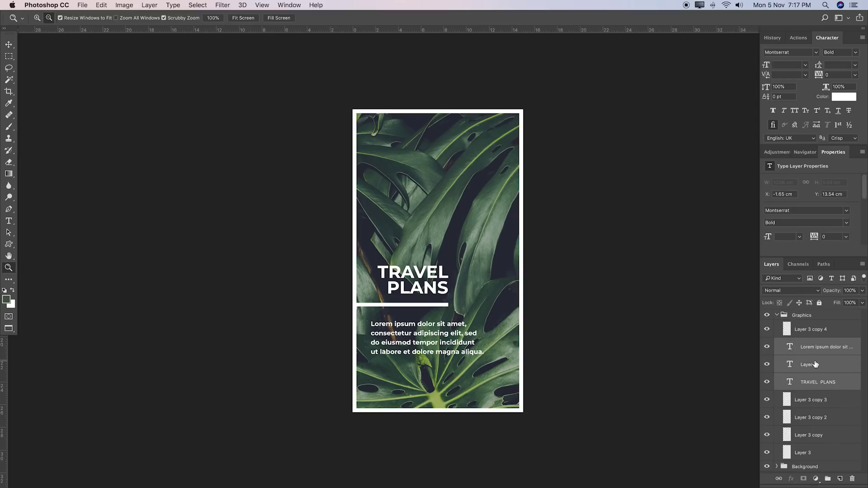
{"action": "key", "text": "super+g"}
{"action": "double_click", "coordinate": [808, 344]}
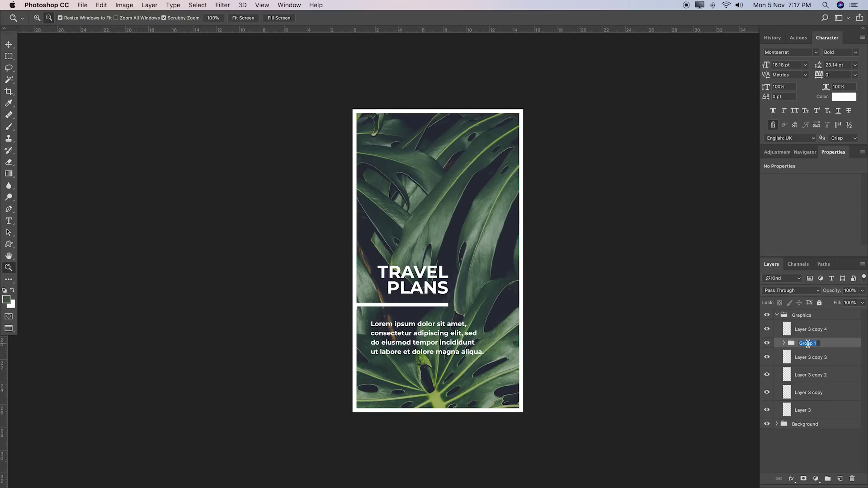
{"action": "type", "text": "Text"}
{"action": "key", "text": "Return"}
{"action": "left_click_drag", "start_coordinate": [801, 344], "coordinate": [799, 314]}
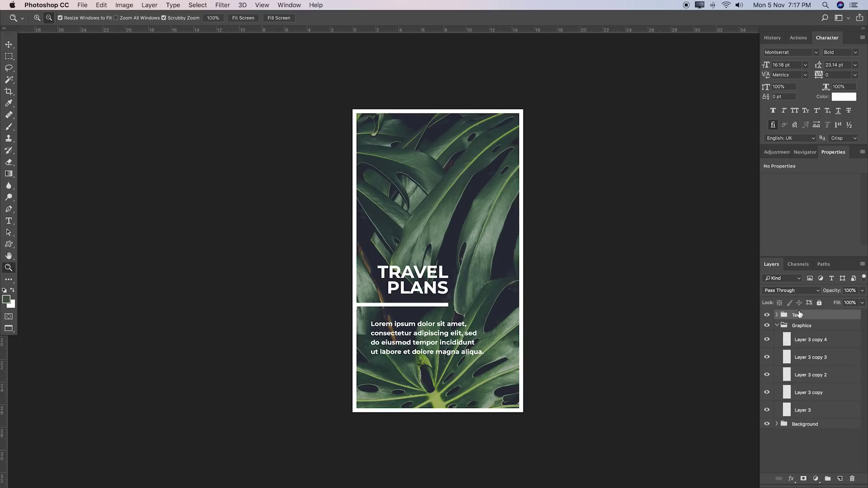
- Collapse Graphics, toggle Text and Graphics visibility off and on, and expand Background
{"action": "left_click", "coordinate": [776, 326]}
{"action": "left_click", "coordinate": [767, 316]}
{"action": "left_click", "coordinate": [767, 326]}
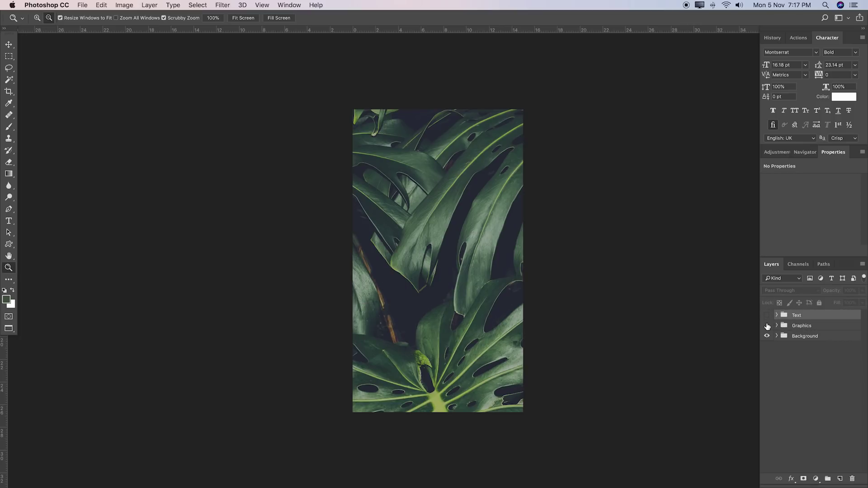
{"action": "left_click", "coordinate": [767, 326]}
{"action": "left_click", "coordinate": [767, 315]}
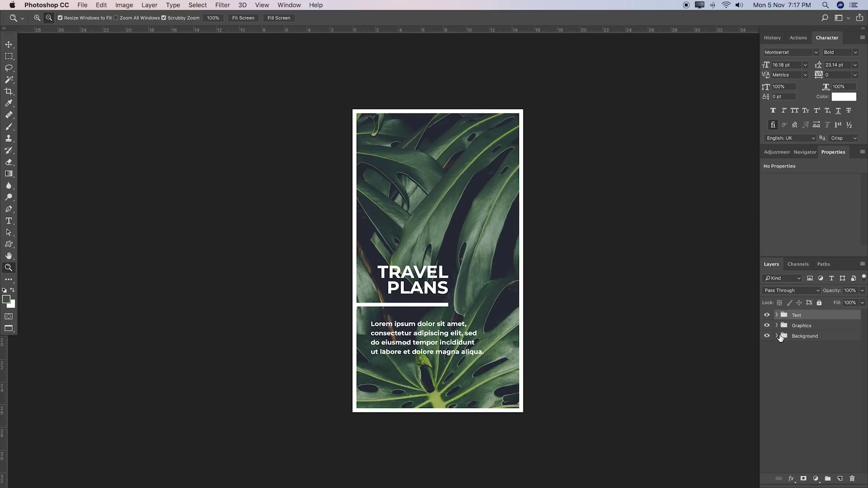
{"action": "left_click", "coordinate": [778, 337]}
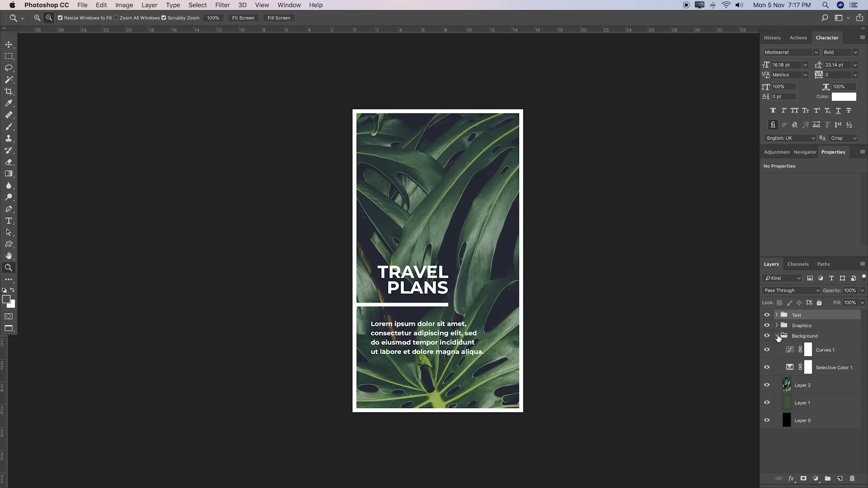
- Set the monstera photo layer, Layer 2, to 50% opacity
{"action": "left_click", "coordinate": [805, 390]}
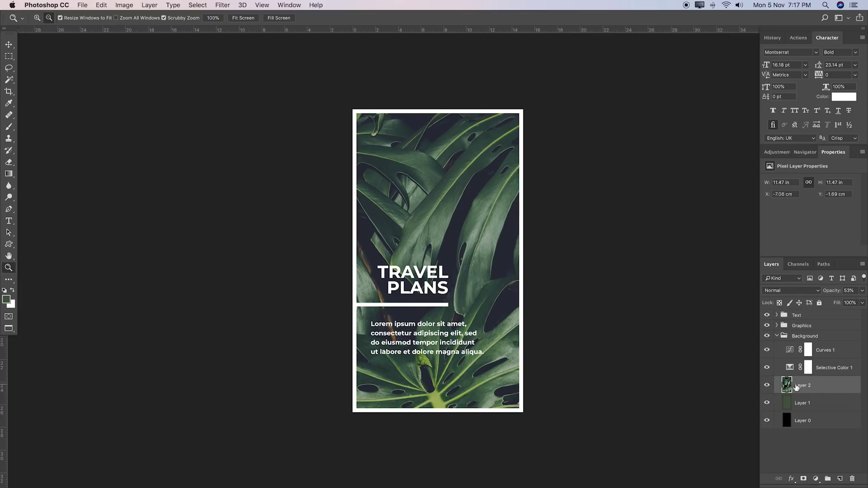
{"action": "left_click_drag", "start_coordinate": [835, 294], "coordinate": [830, 294]}
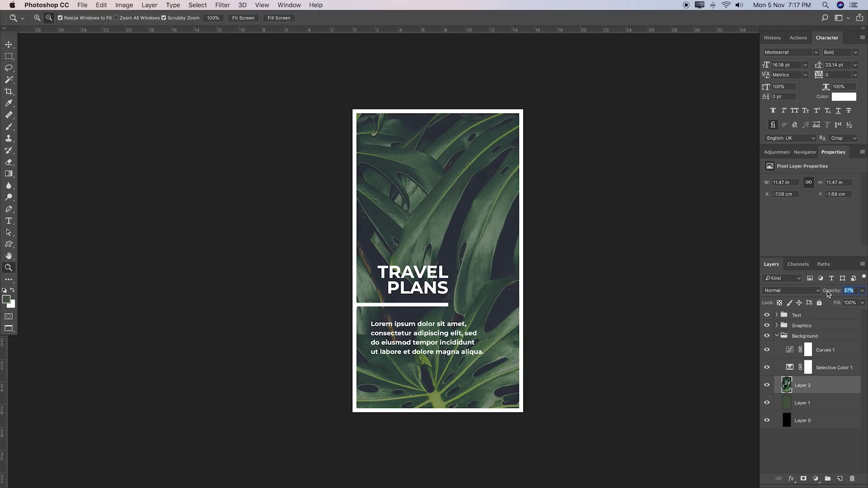
{"action": "left_click_drag", "start_coordinate": [828, 295], "coordinate": [830, 294]}
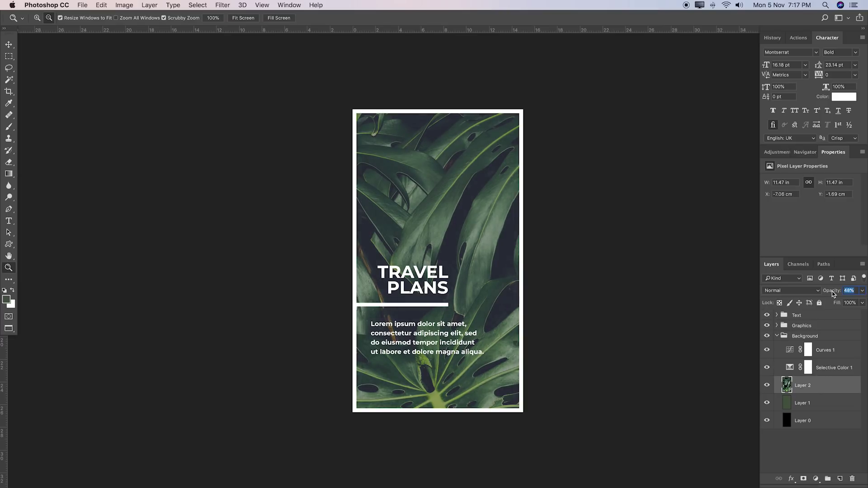
{"action": "mouse_move", "coordinate": [833, 294]}
{"action": "left_mouse_down"}
{"action": "mouse_move", "coordinate": [848, 294]}
{"action": "mouse_move", "coordinate": [832, 294]}
{"action": "left_mouse_up"}
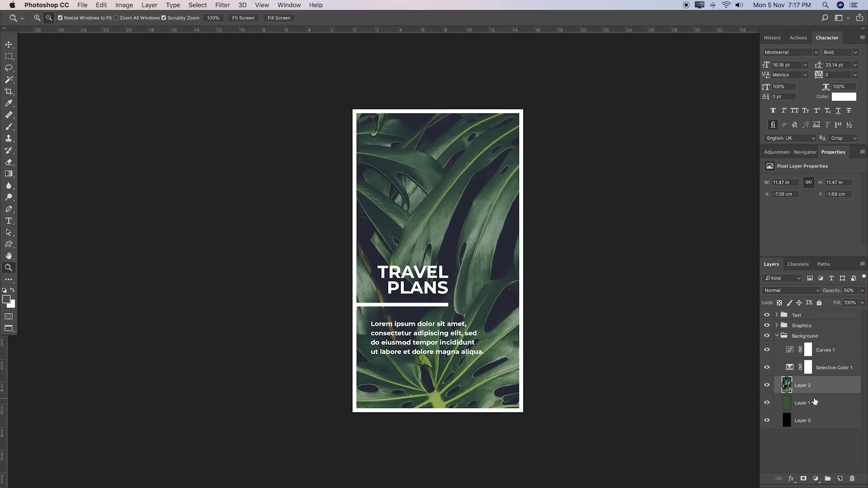
- Select the Curves 1 adjustment and enlarge its Properties settings area
{"action": "left_click", "coordinate": [831, 364]}
{"action": "left_click", "coordinate": [831, 354]}
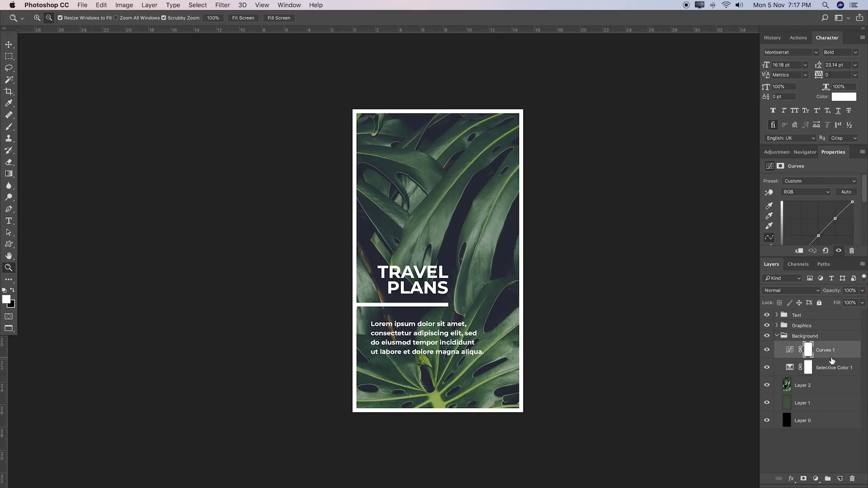
{"action": "left_click_drag", "start_coordinate": [792, 256], "coordinate": [794, 307]}
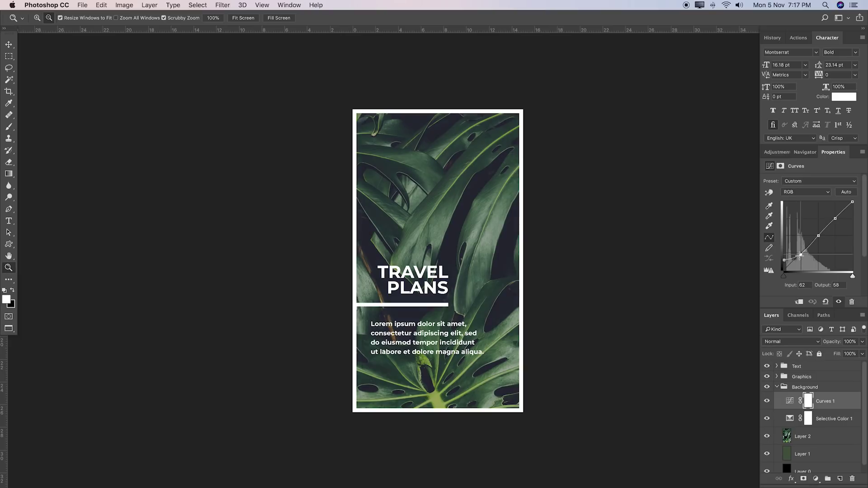